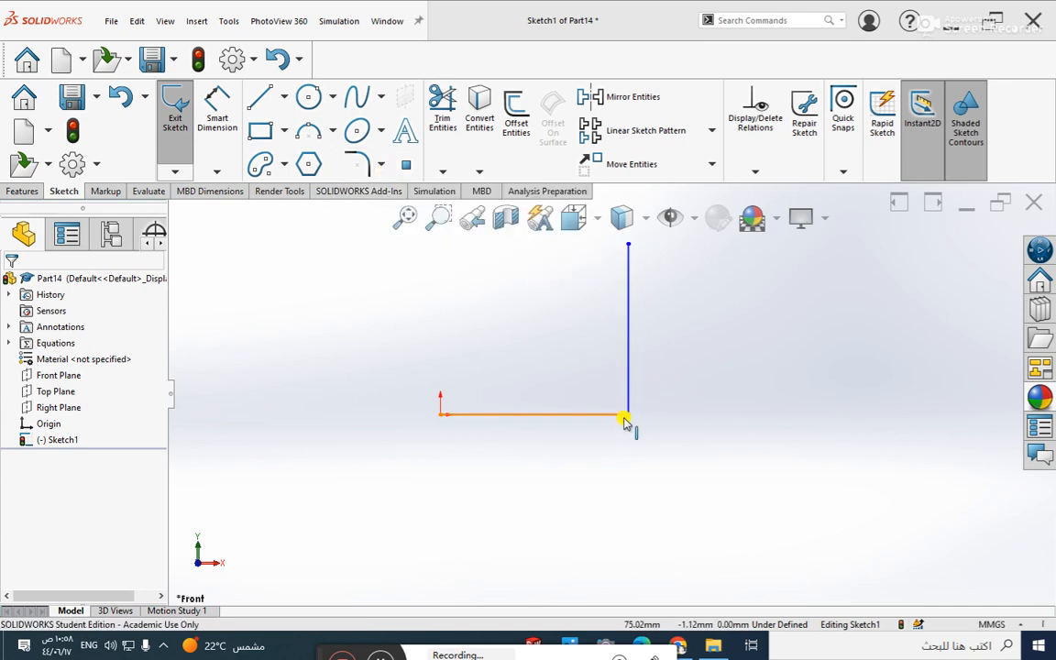
Round the corner where the horizontal and vertical lines meet with a 10 mm sketch fillet, then undo the fillet.
left_click(362, 163)
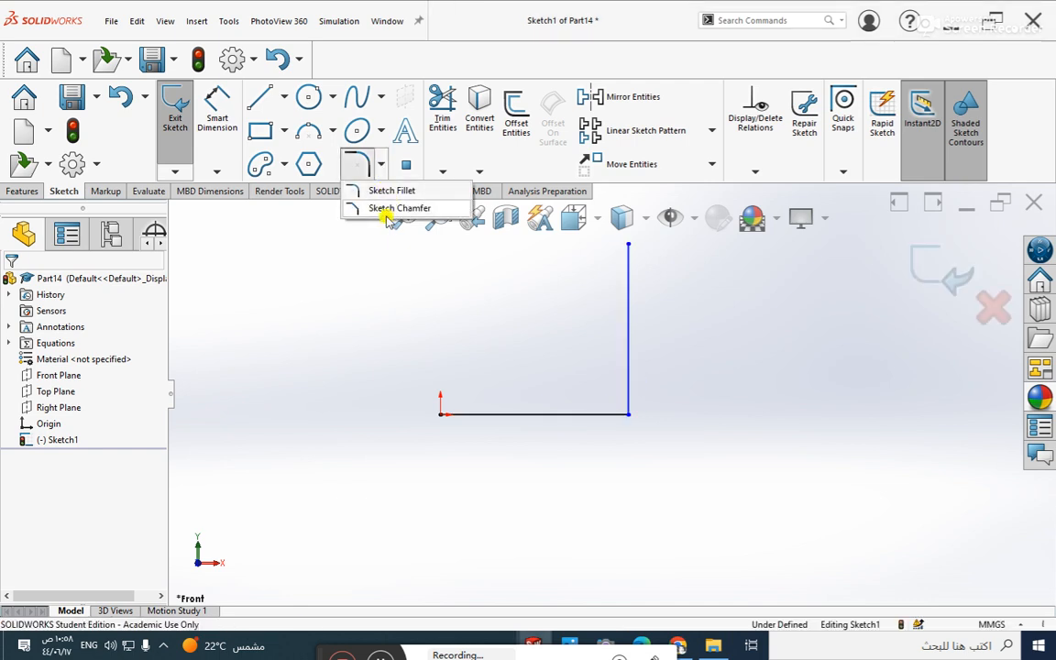
left_click(387, 218)
left_click(382, 167)
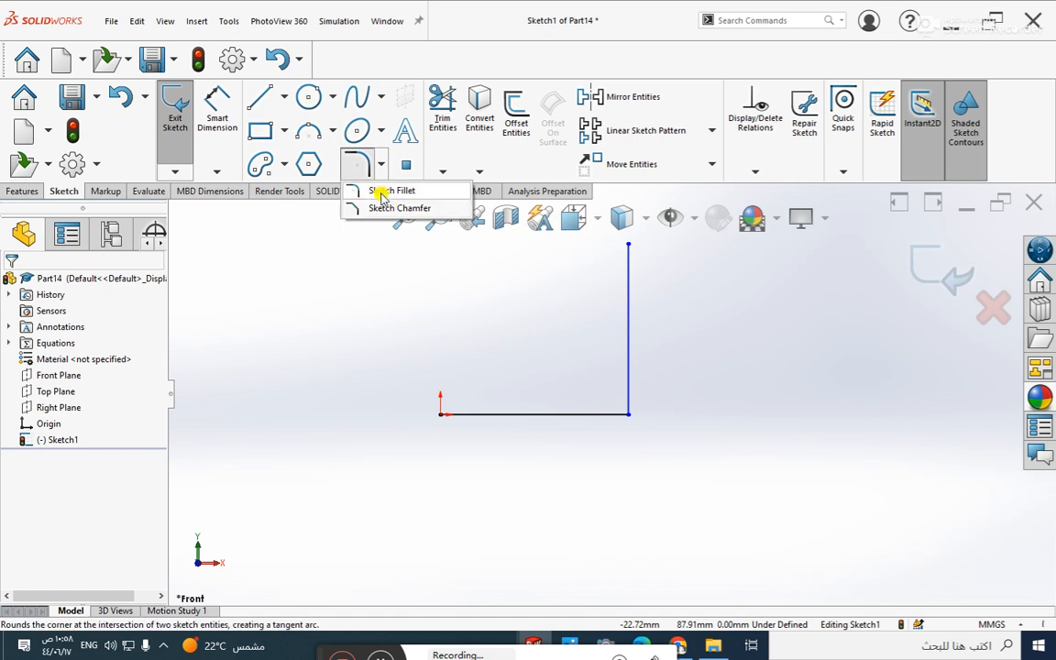
left_click(383, 192)
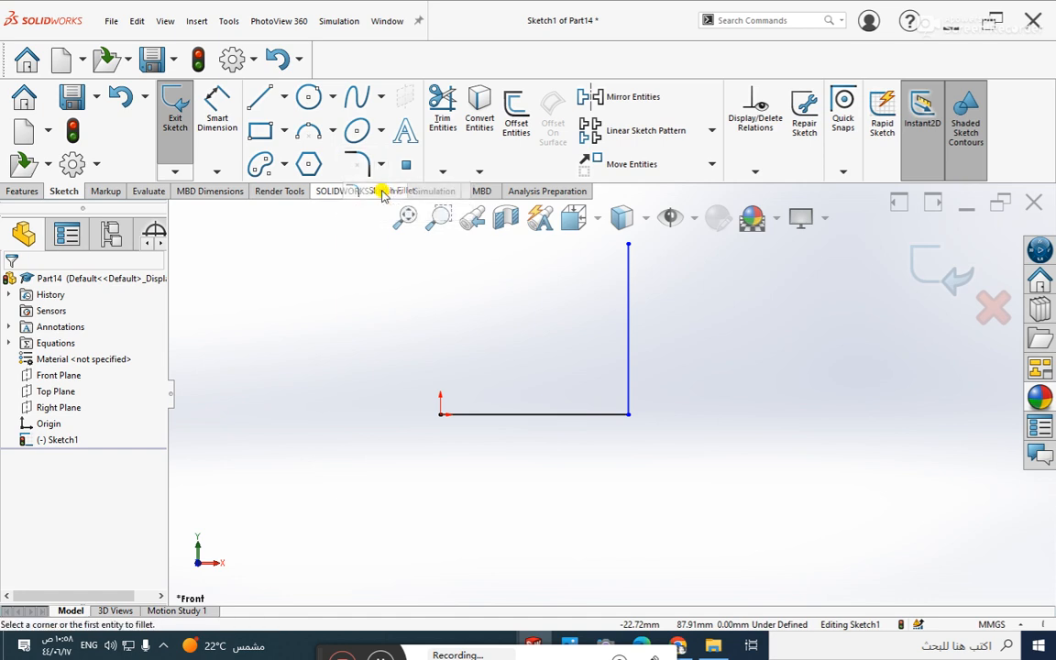
left_click(628, 416)
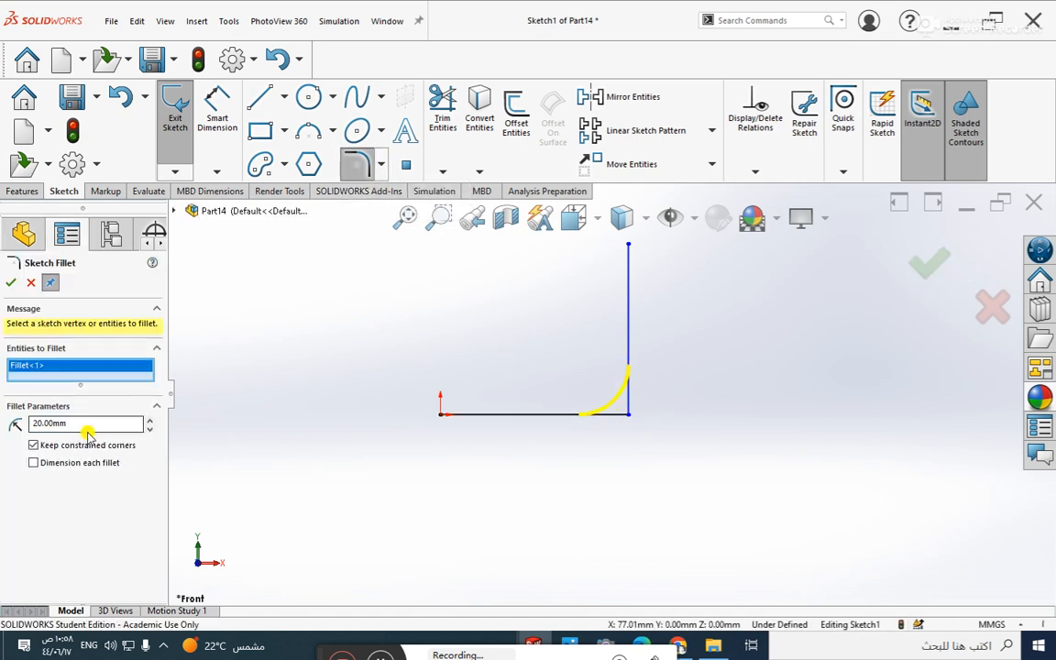
double_click(65, 423)
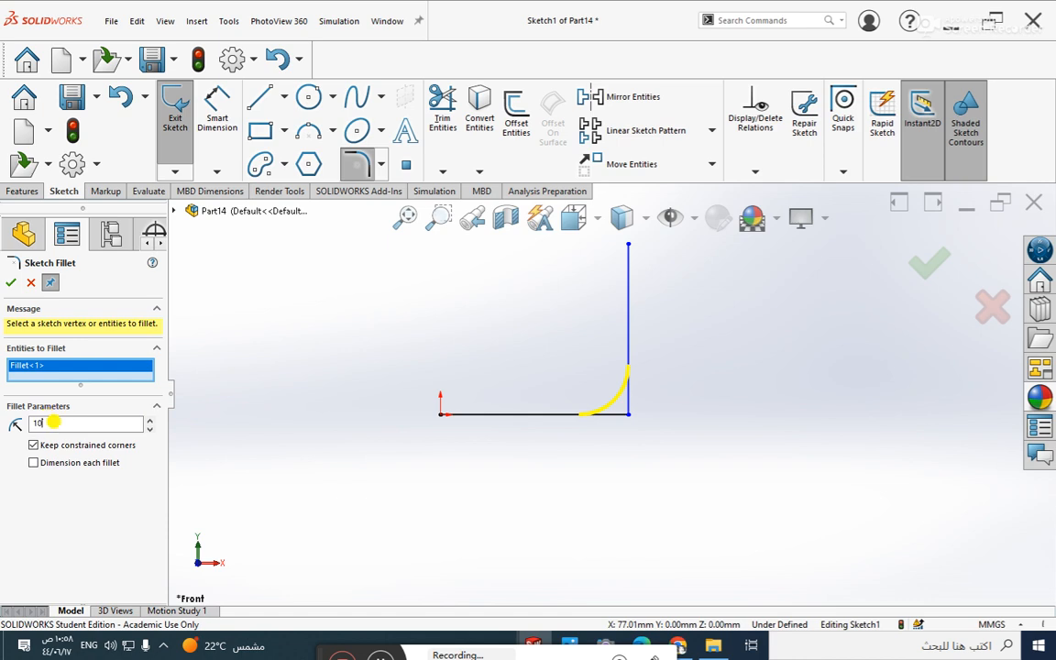
key("Return")
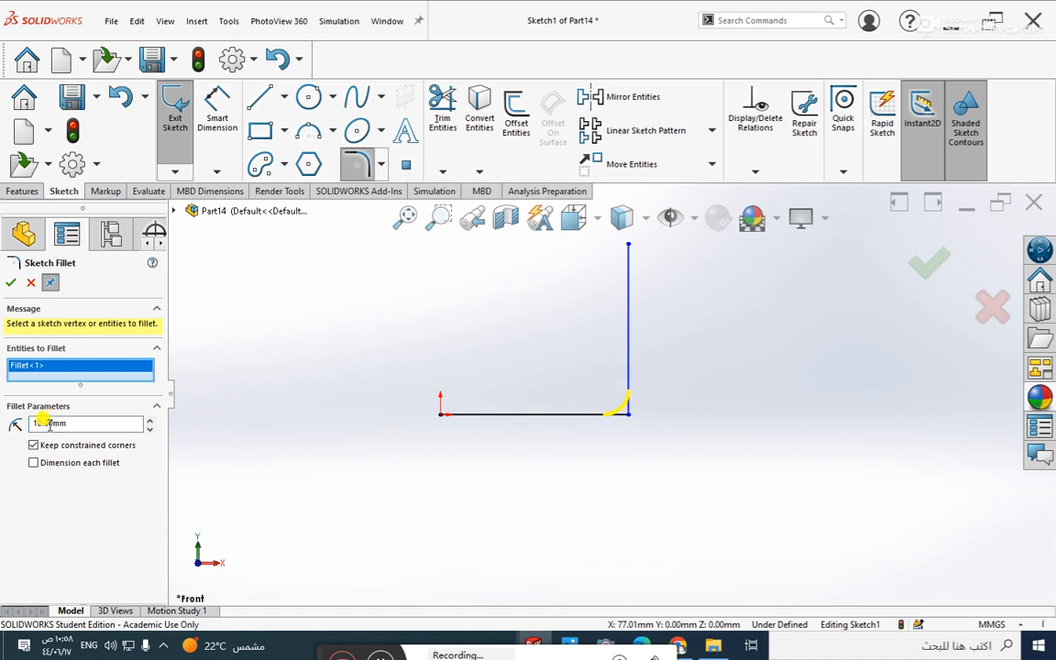
left_click(11, 284)
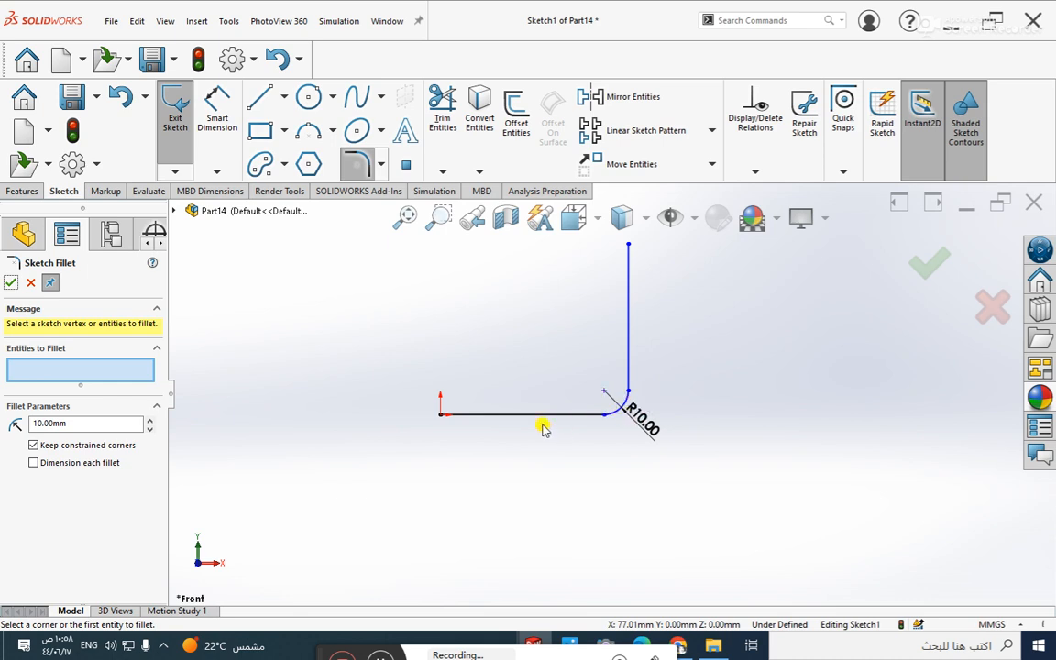
left_click(278, 61)
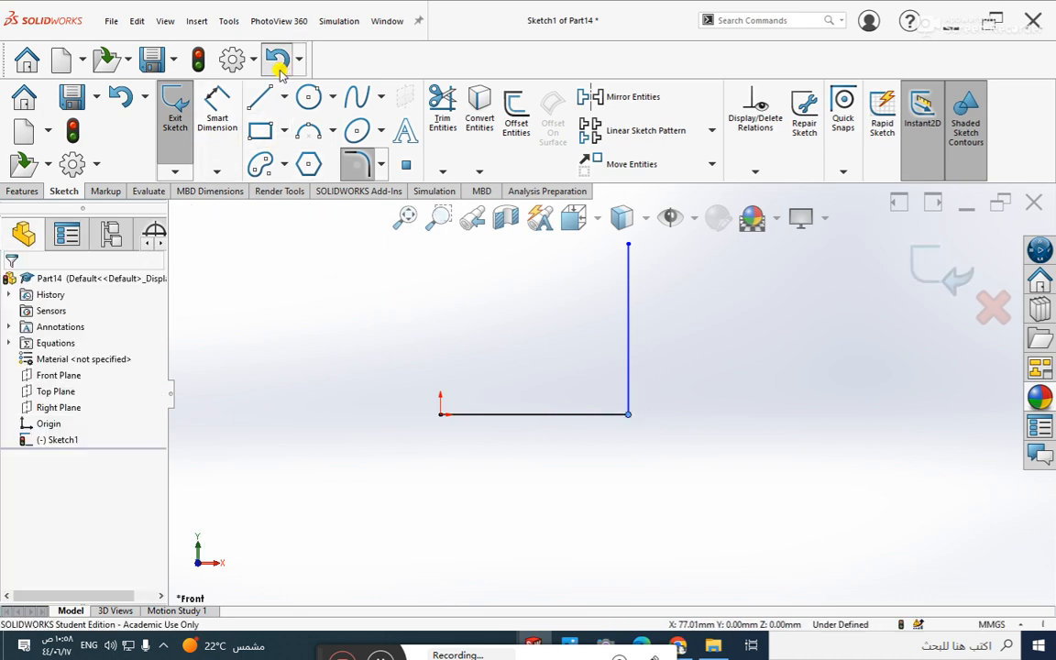
Chamfer the same corner with unequal distances of 20 mm and 10 mm, then undo the chamfer.
left_click(378, 166)
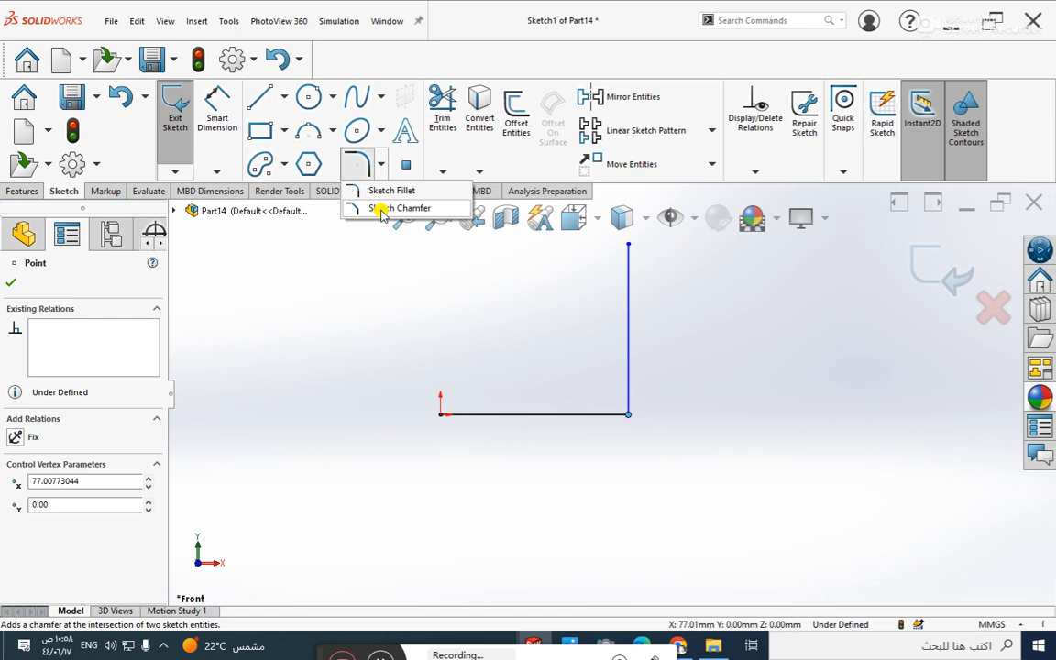
left_click(382, 209)
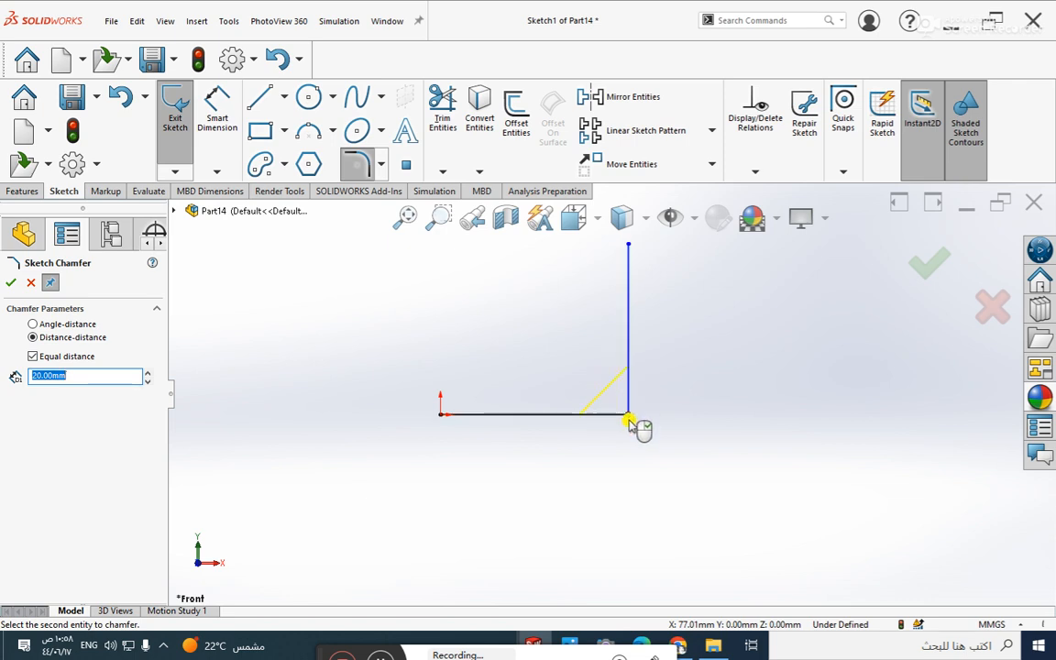
left_click(33, 357)
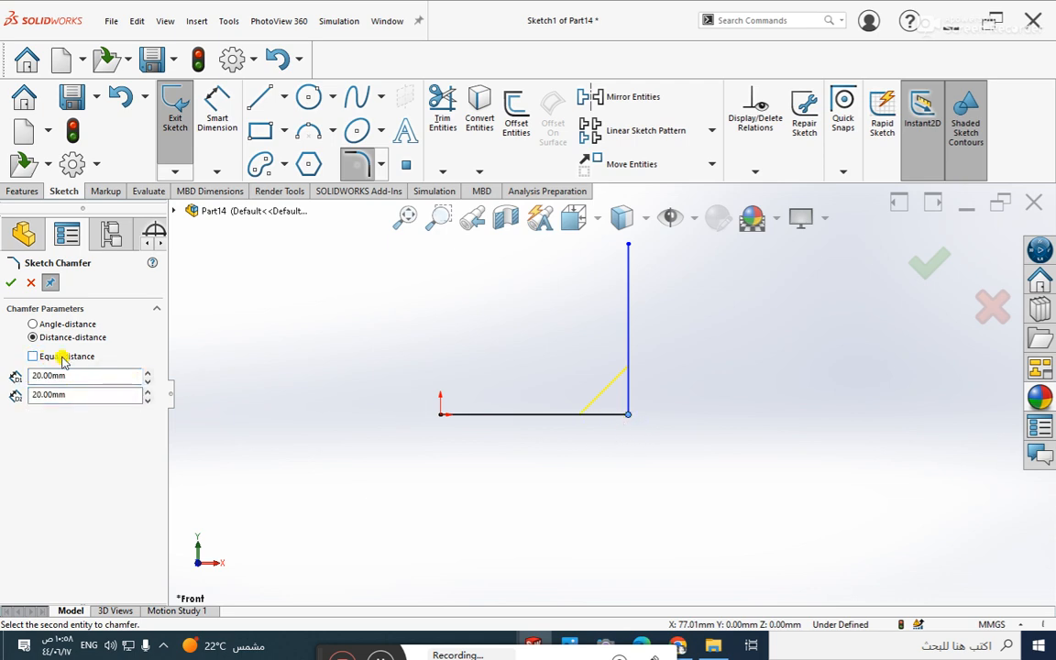
left_click(147, 379)
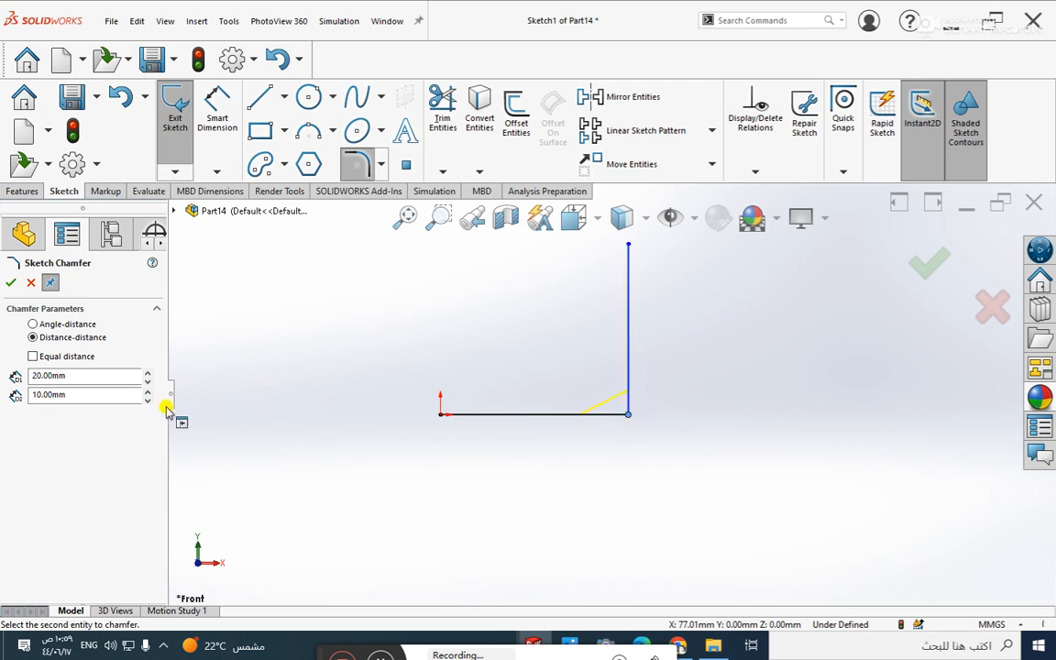
left_click(12, 285)
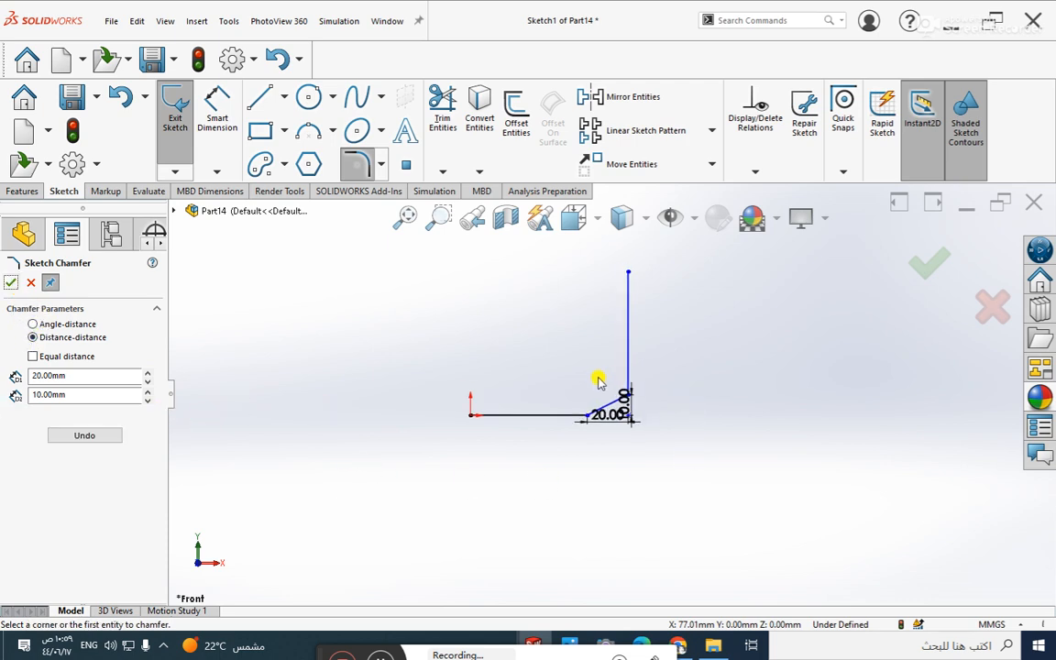
scroll(614, 421, "down", 3)
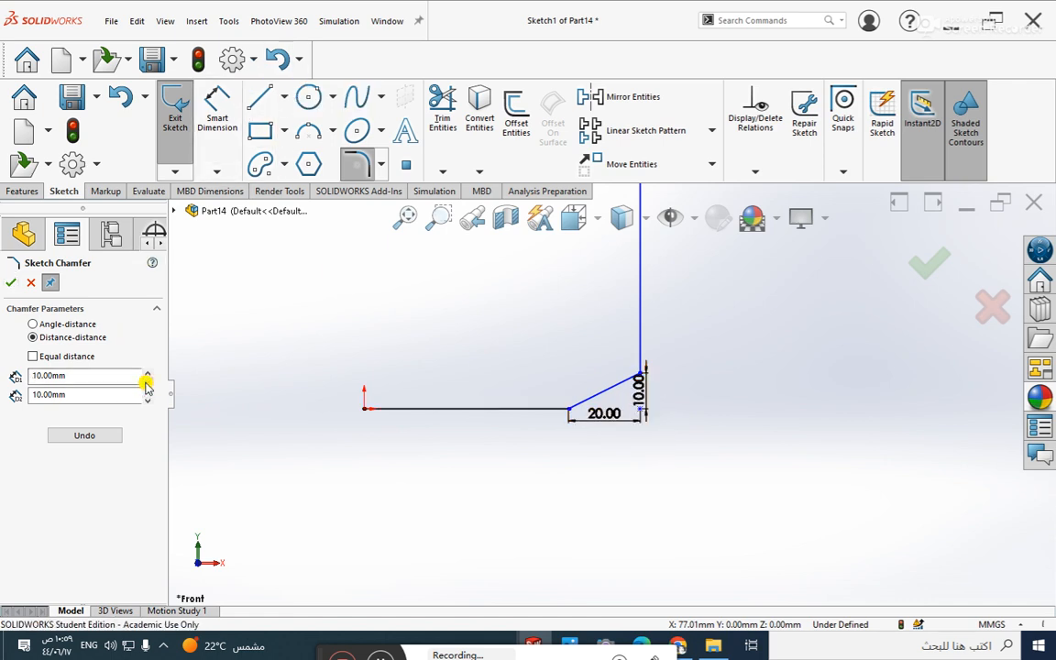
left_click(11, 282)
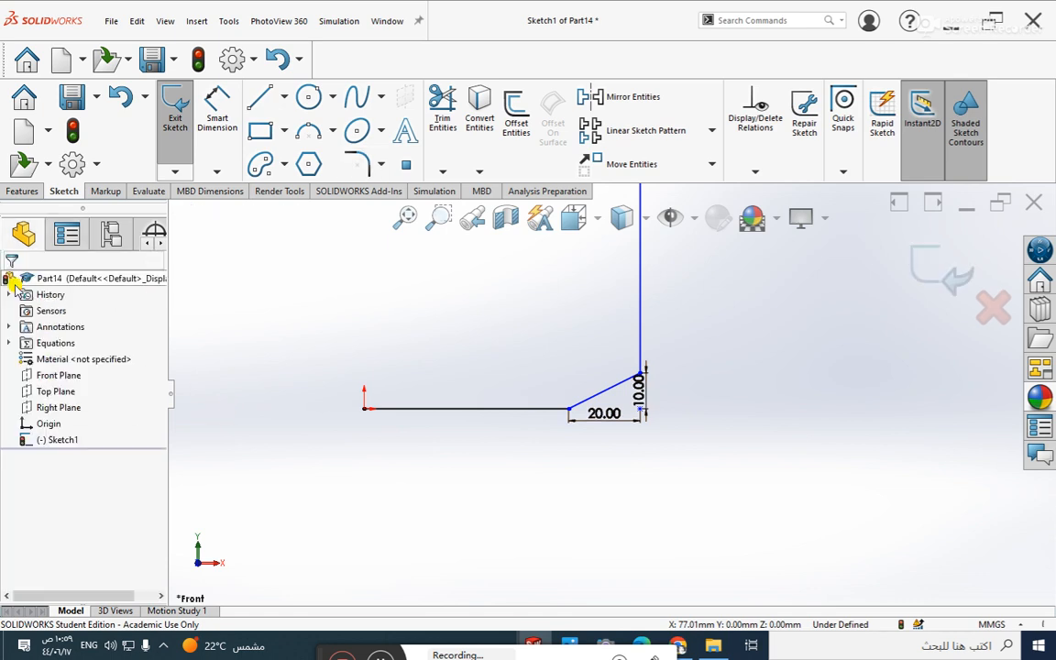
left_click(277, 58)
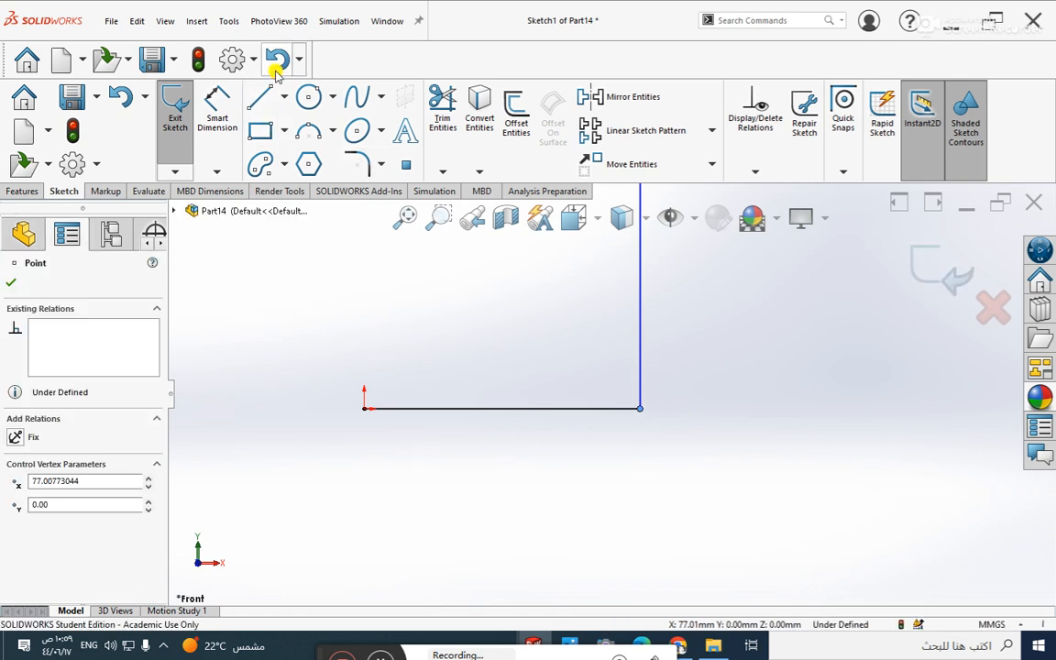
left_click(220, 252)
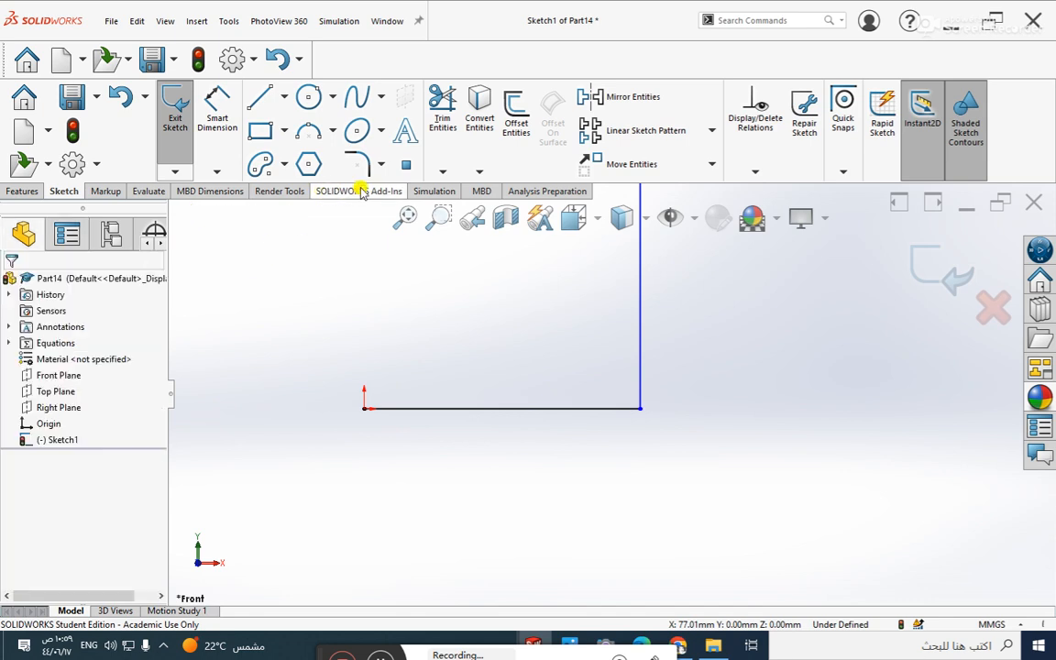
Add a distance-distance sketch chamfer of 20 mm by 10 mm at the corner and turn on the equal distance option.
left_click(381, 165)
left_click(381, 208)
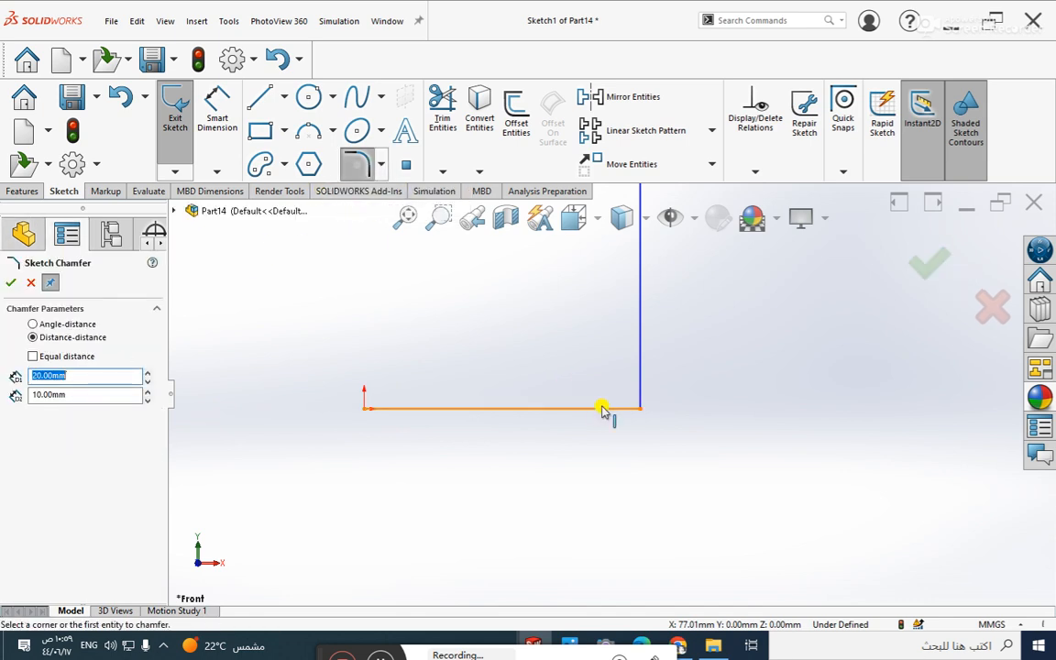
left_click(640, 408)
left_click(33, 357)
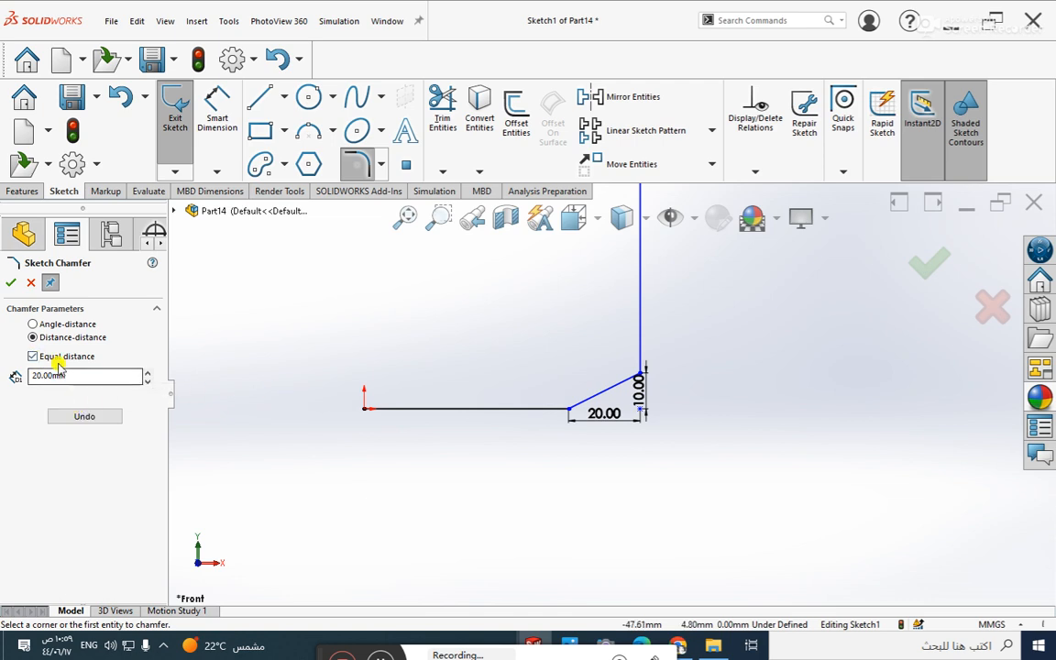
left_click(11, 282)
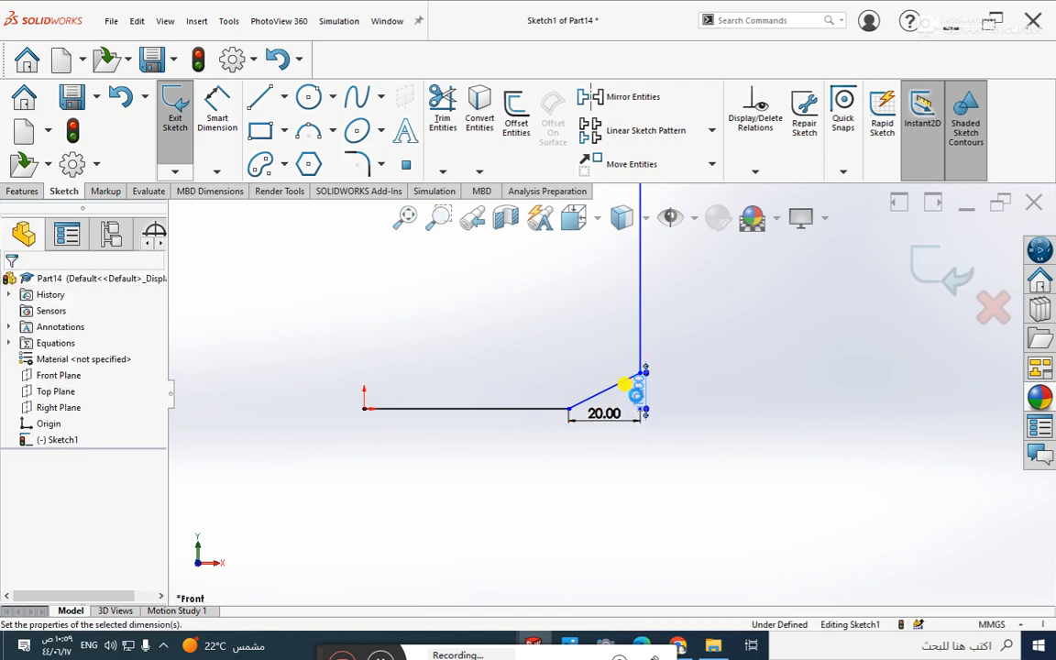
Set the chamfer's vertical dimension to 20 mm.
double_click(633, 386)
type("20")
key("Return")
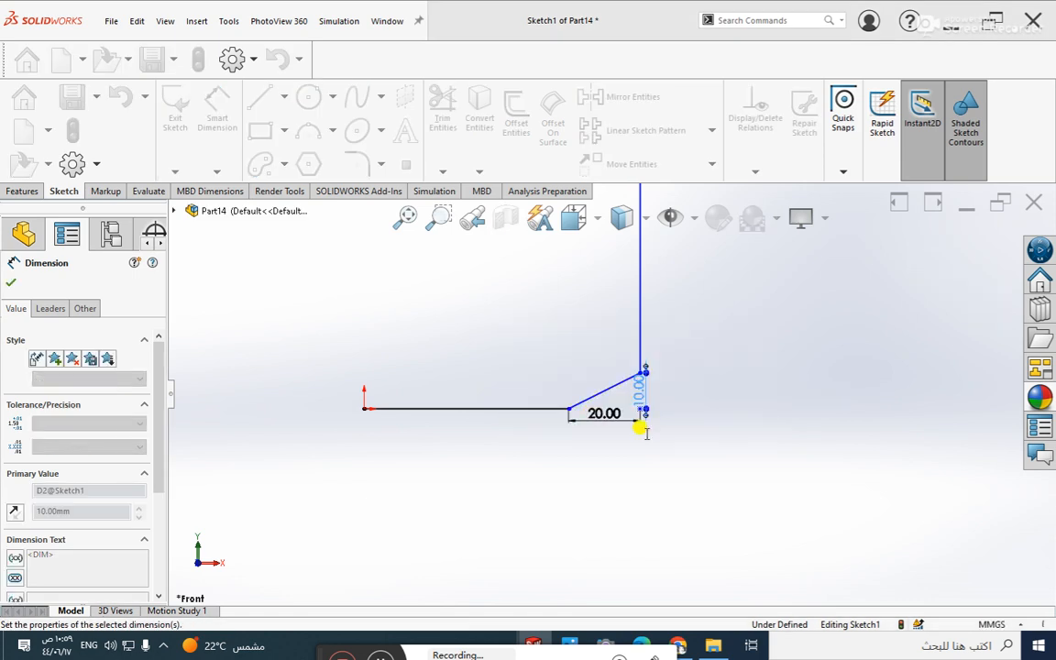
key("Escape")
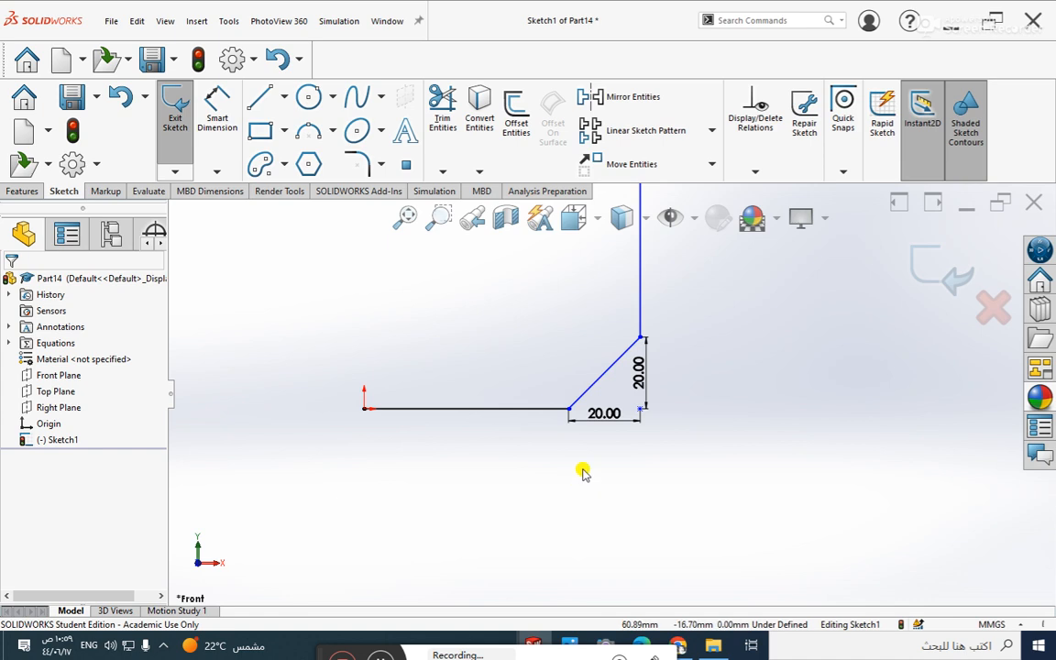
Exit the chamfered sketch, minimize Part14 and bring up the Part15 sketch with the single angled line.
left_click(365, 166)
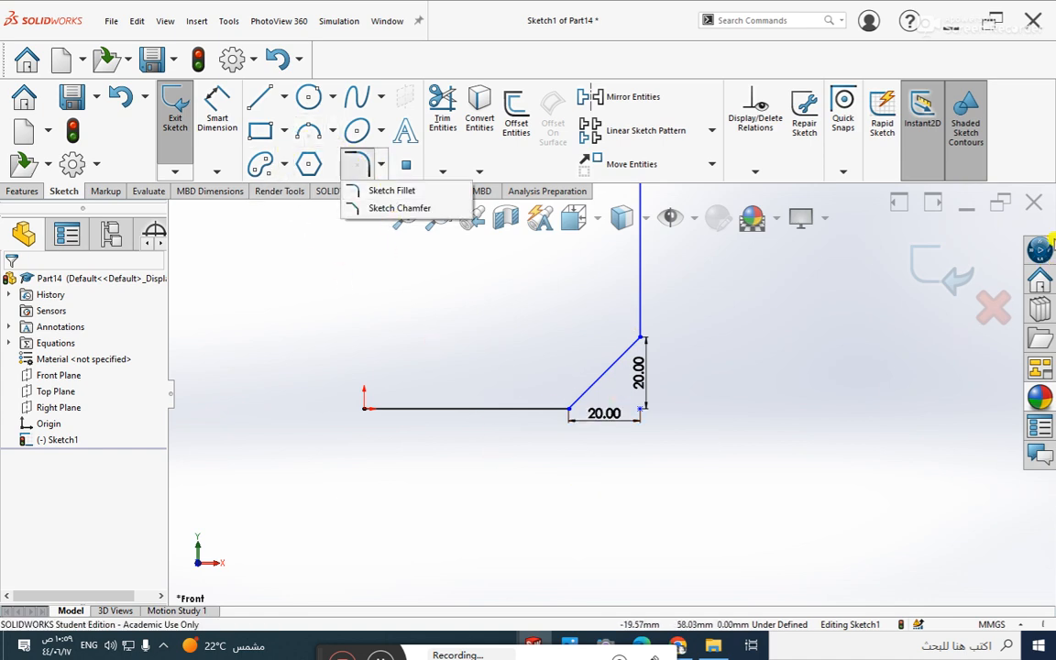
left_click(929, 267)
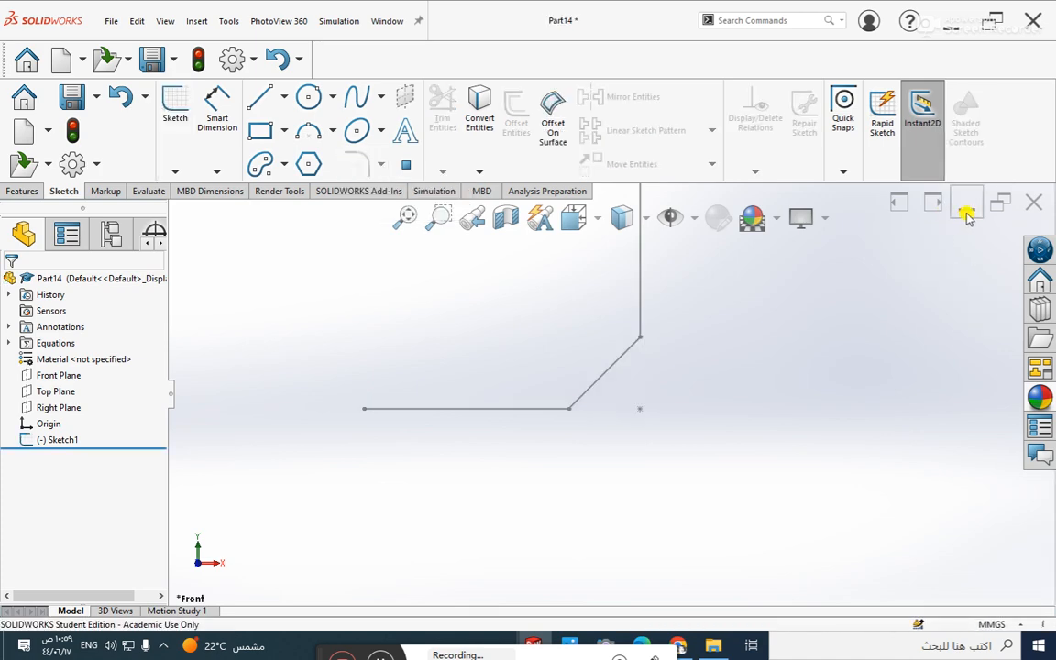
left_click(967, 212)
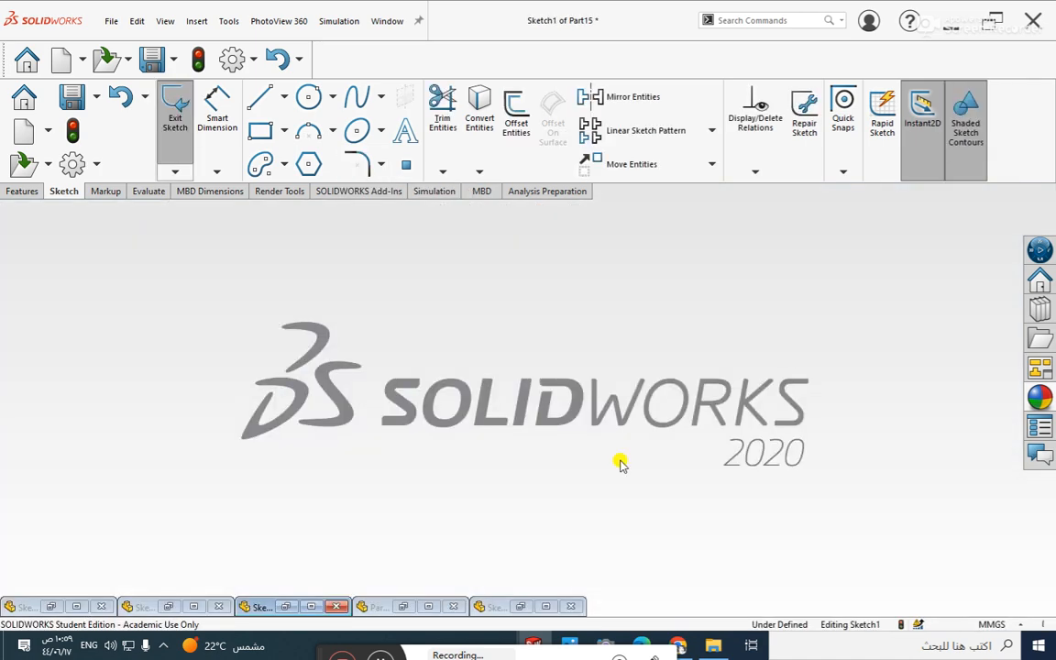
left_click(312, 607)
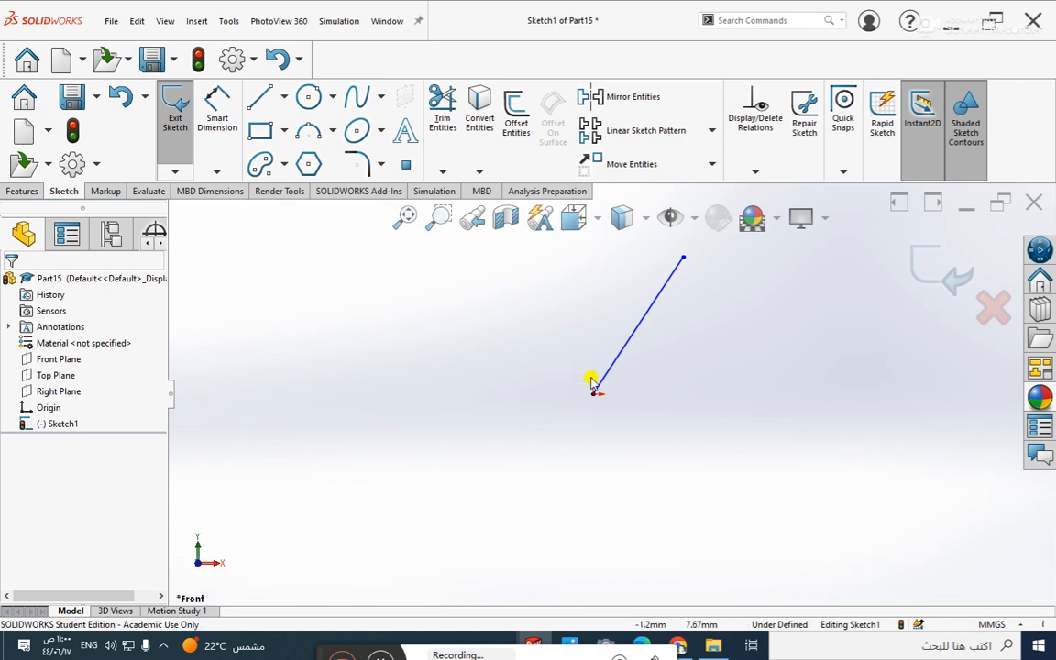
Apply a vertical relation to the angled line, then undo it.
right_click(653, 303)
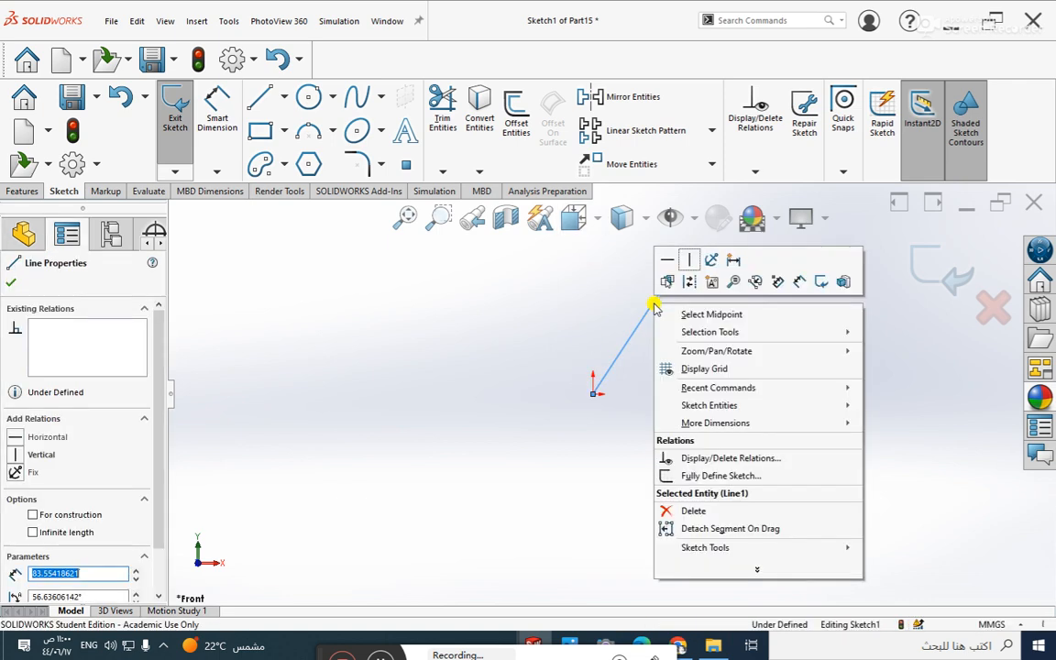
left_click(685, 261)
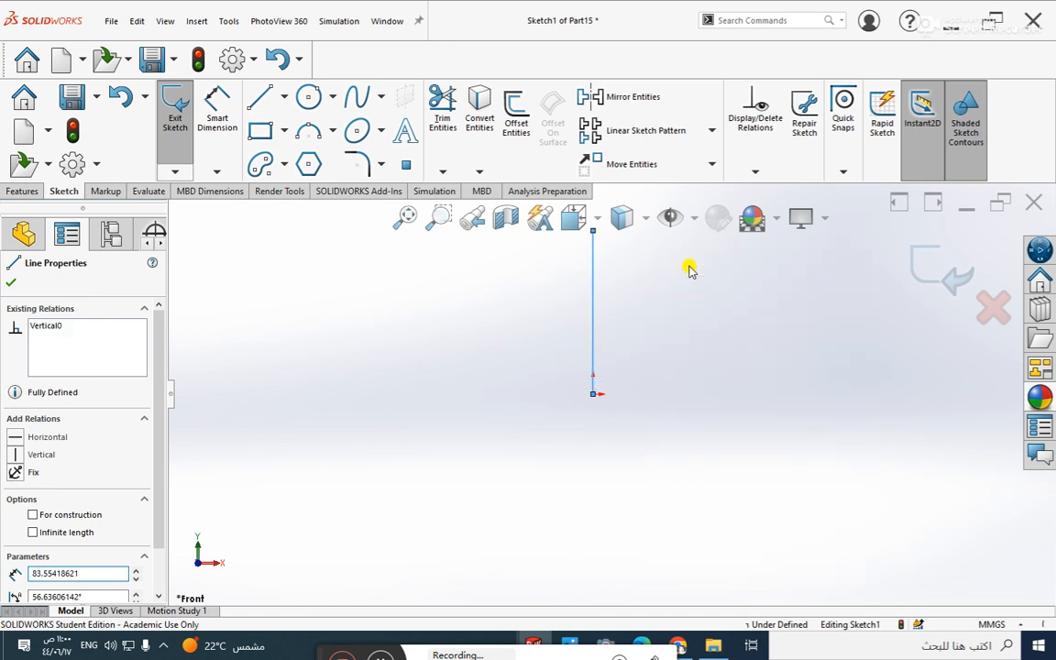
left_click(277, 59)
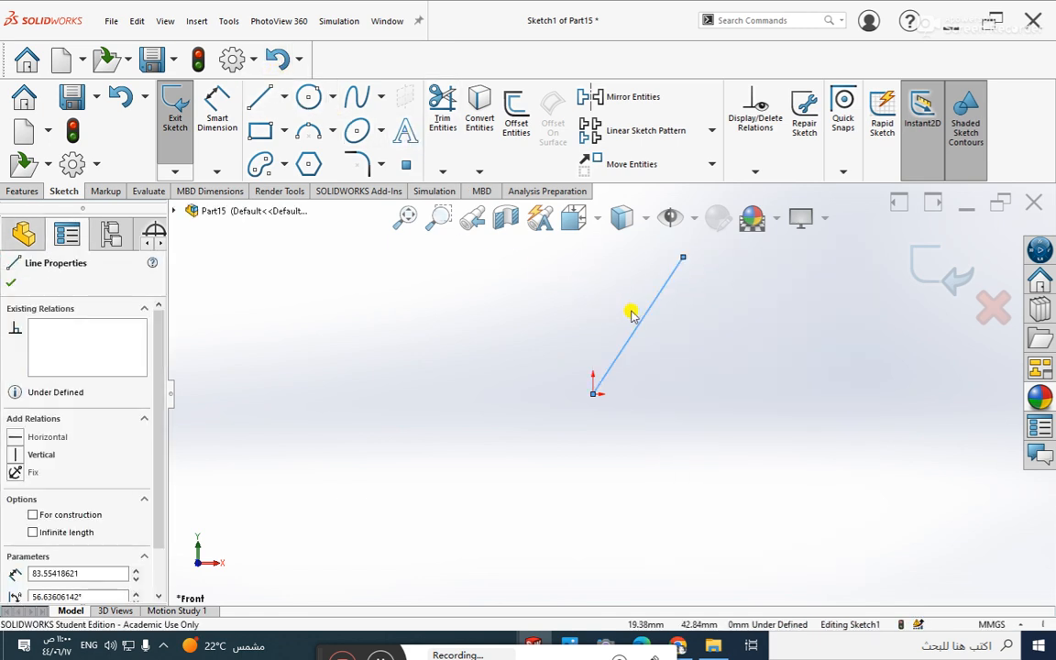
Apply a horizontal relation to the angled line starting at the origin.
right_click(647, 317)
left_click(651, 277)
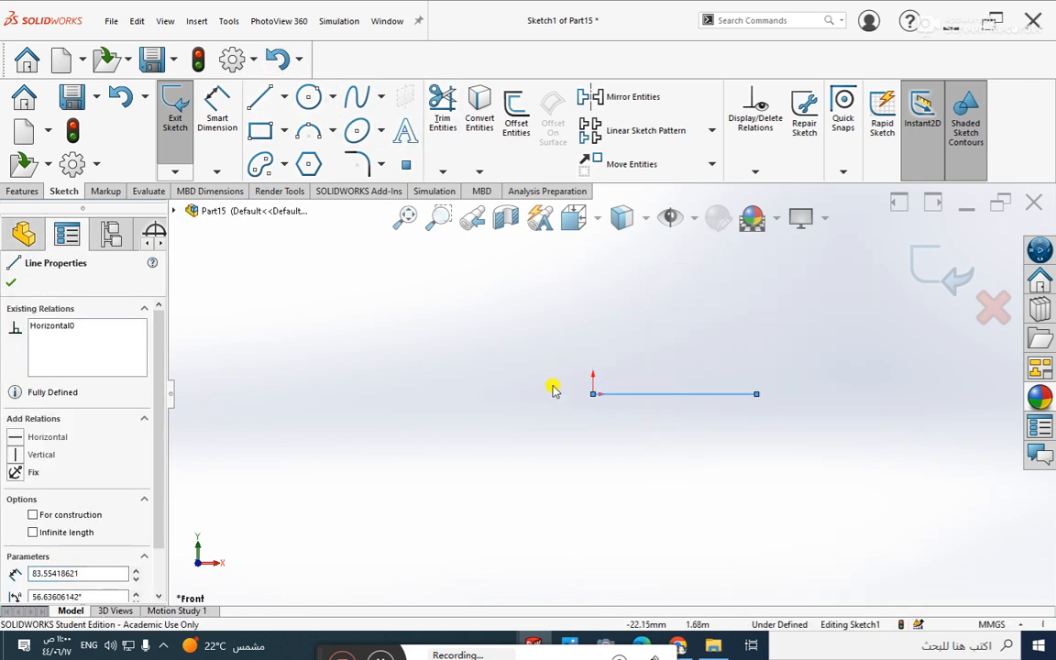
left_click(744, 467)
Minimize Part15 and switch to the Part13 sketch containing the 75 mm circle and the angled line.
left_click(965, 202)
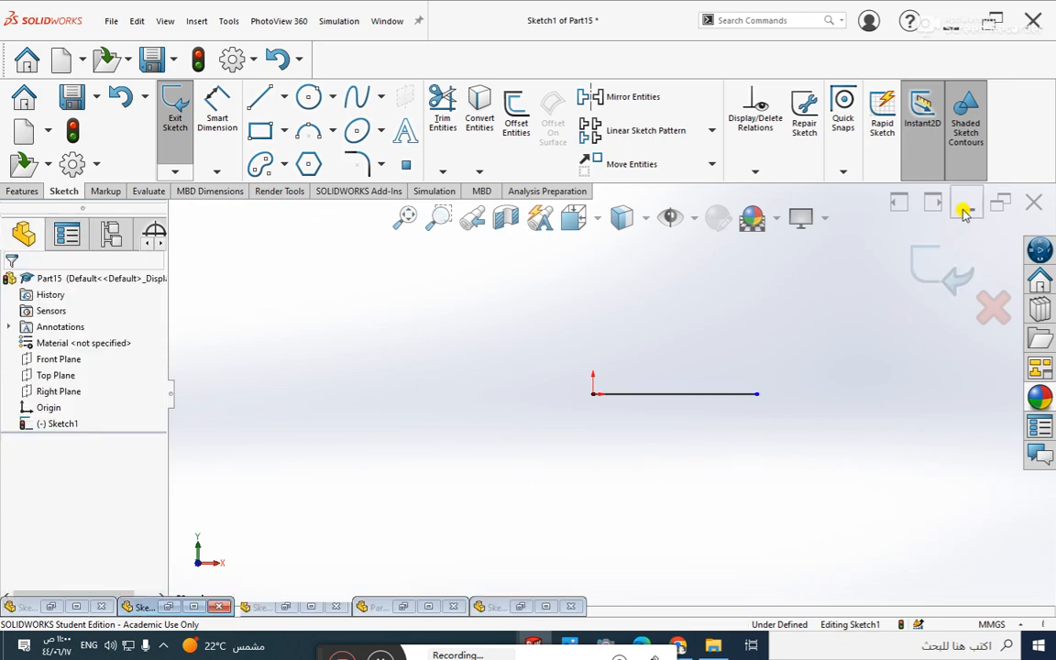
left_click(191, 606)
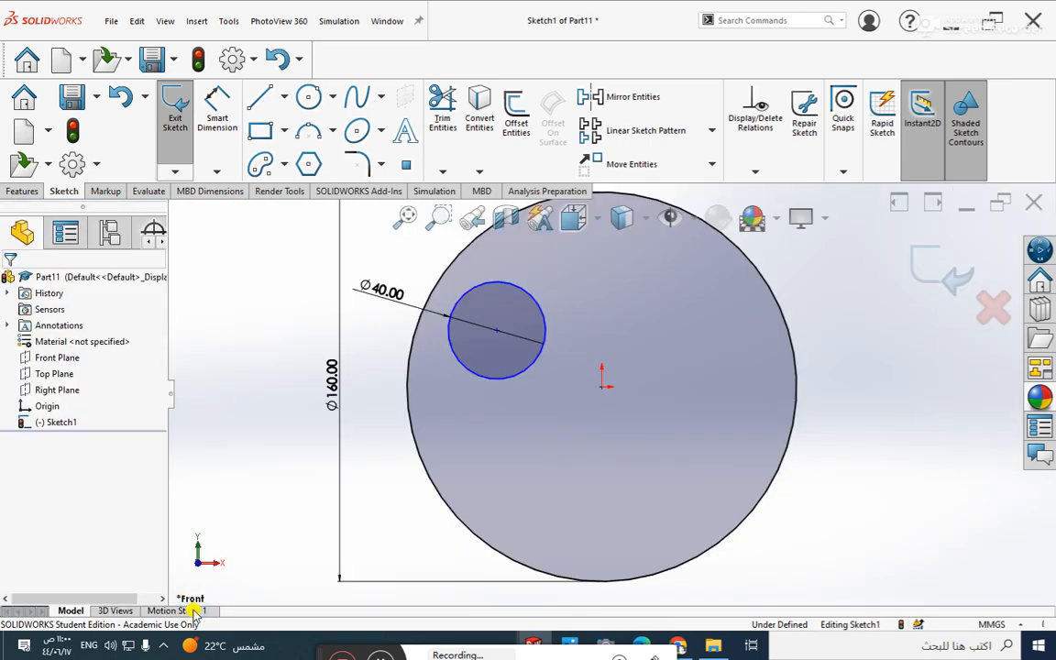
left_click(964, 215)
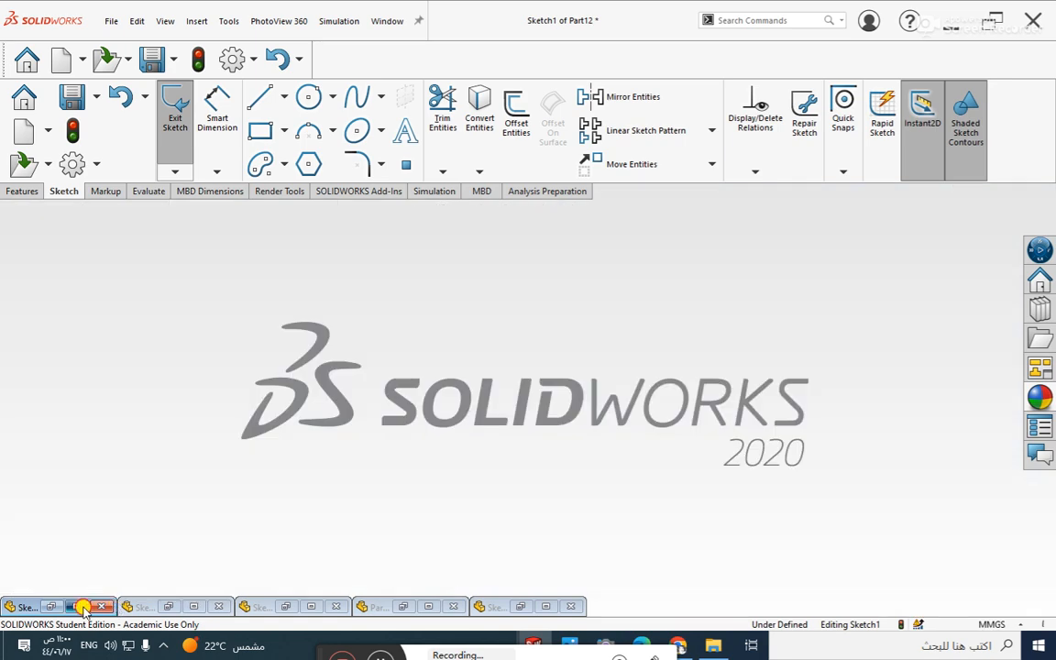
left_click(78, 606)
left_click(966, 202)
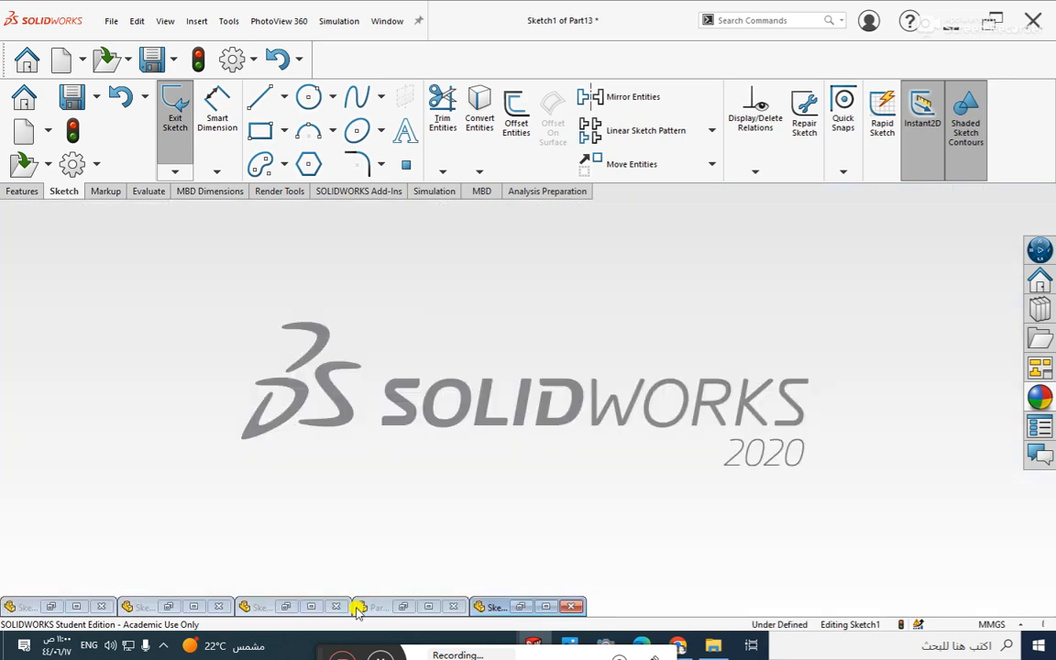
left_click(540, 606)
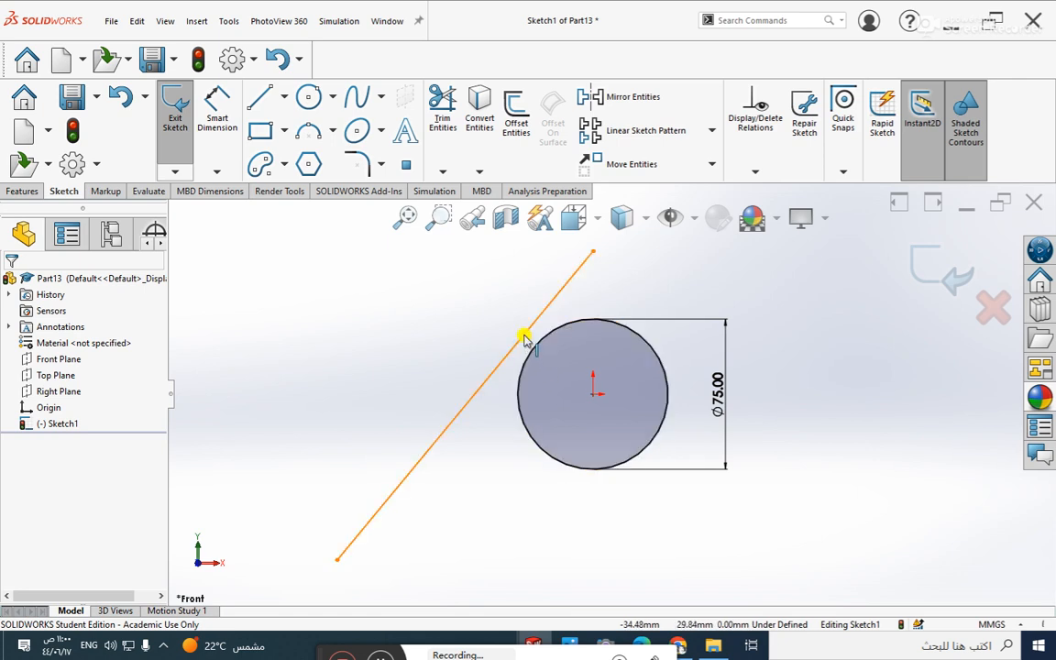
Move the angled line across the circle's edge, then reposition it clear of the circle on its upper-left side.
left_click_drag(525, 339, 603, 298)
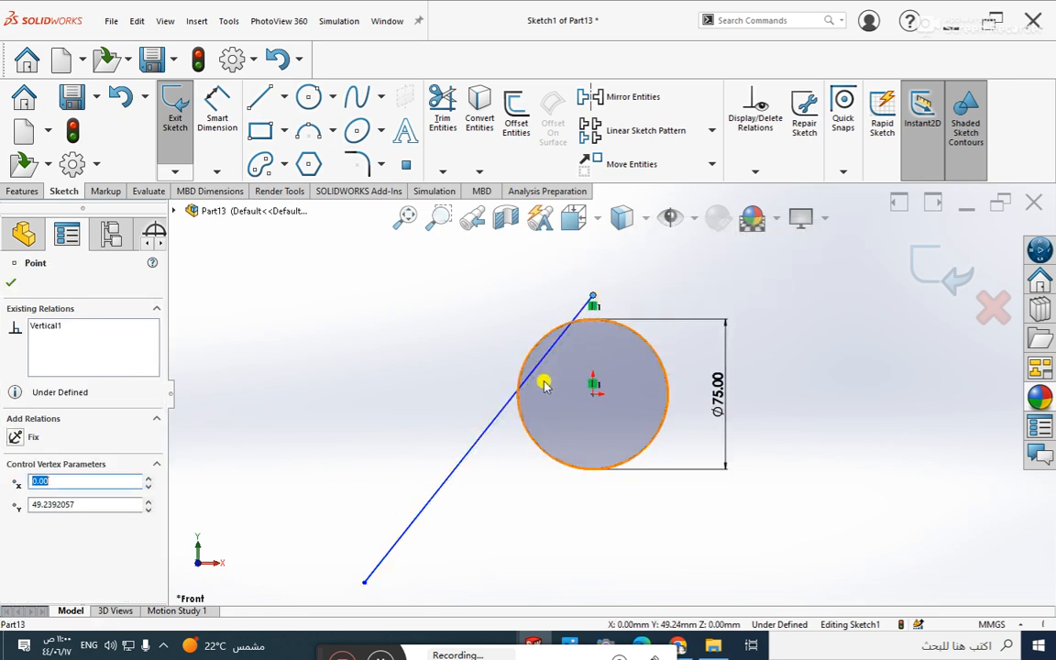
left_click(494, 504)
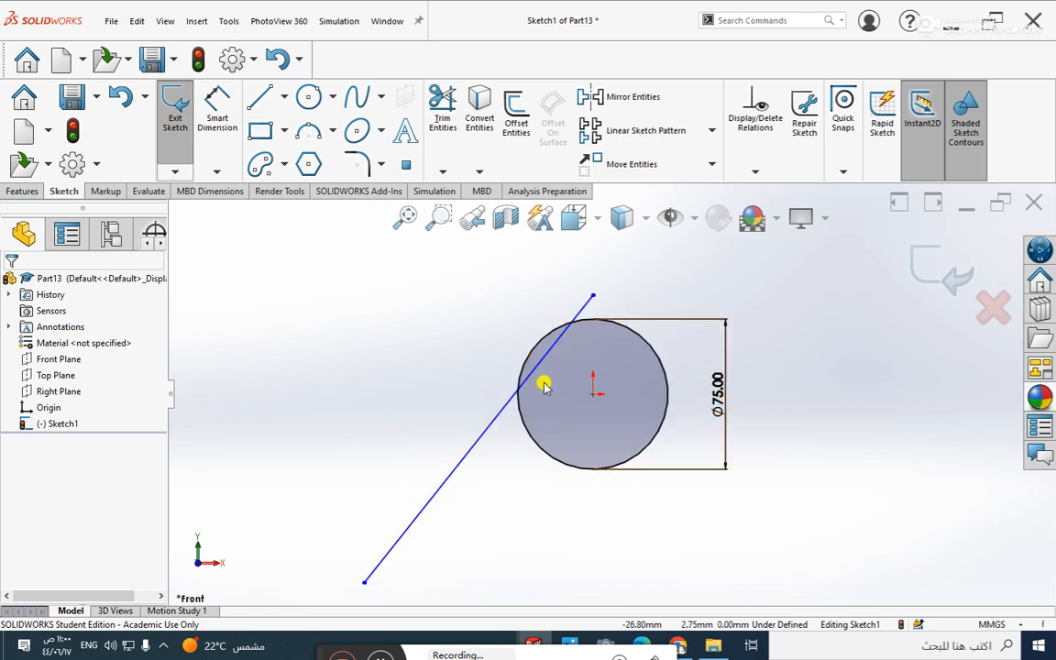
left_click_drag(587, 304, 558, 289)
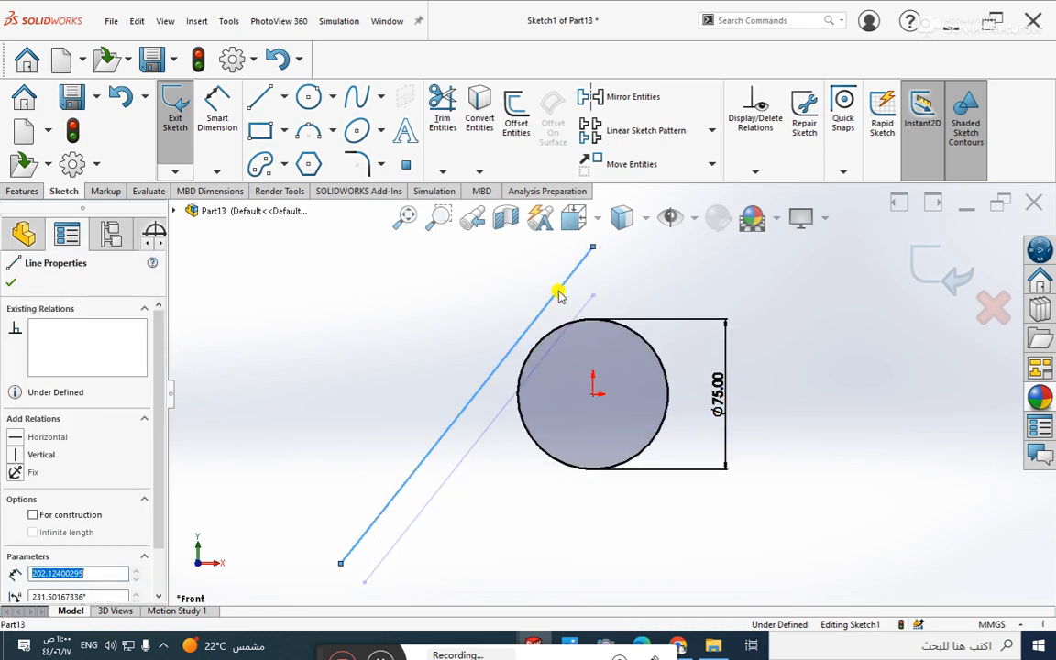
left_click(456, 461)
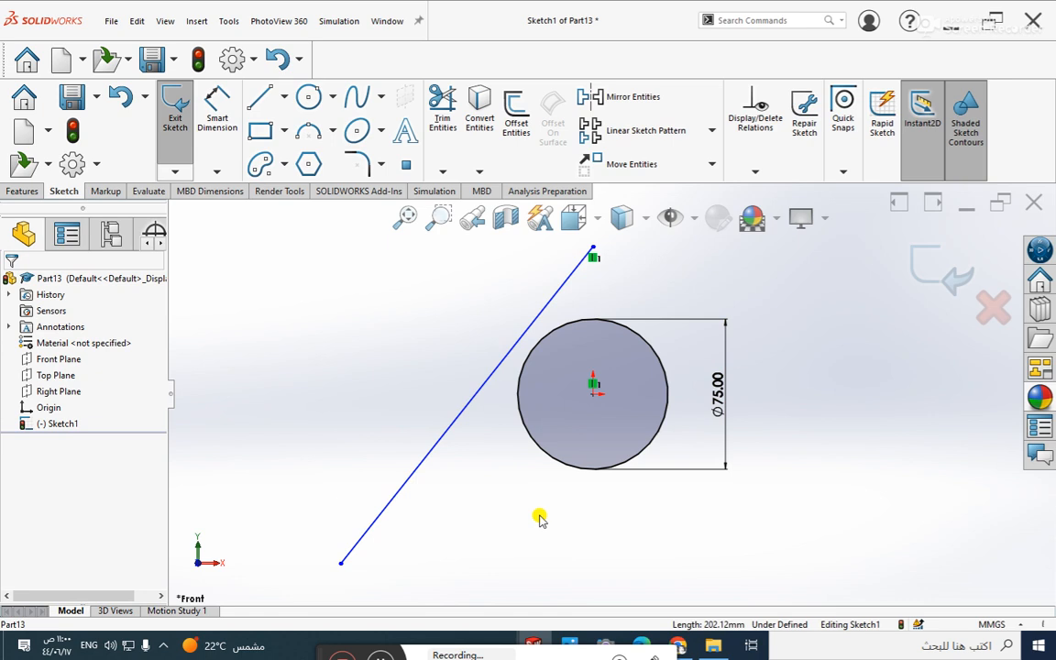
left_click(477, 398)
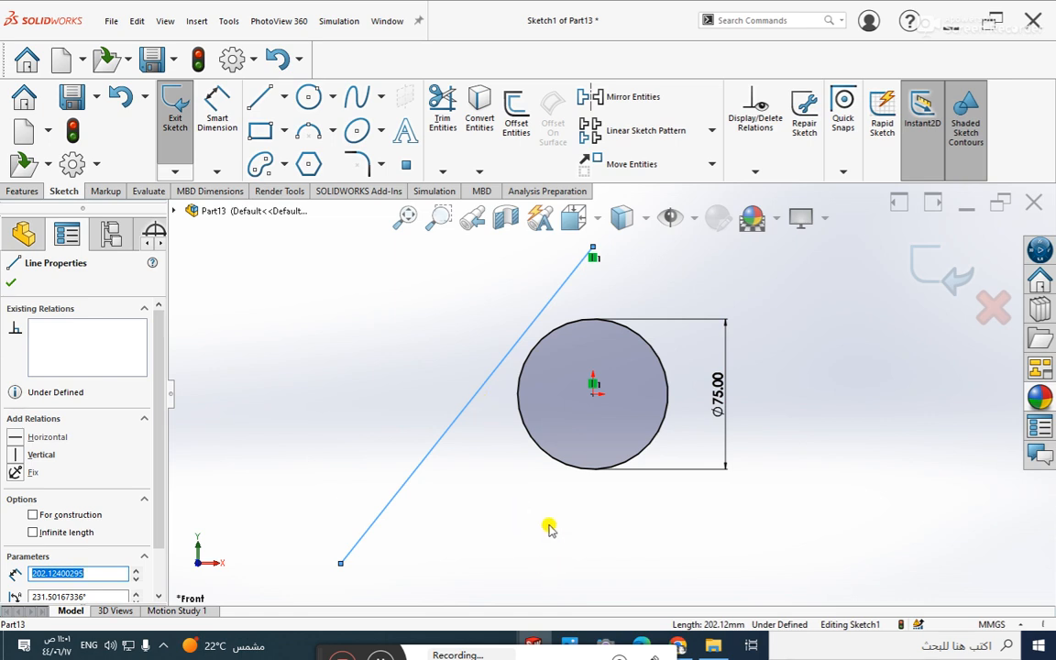
left_click(521, 379, "ctrl")
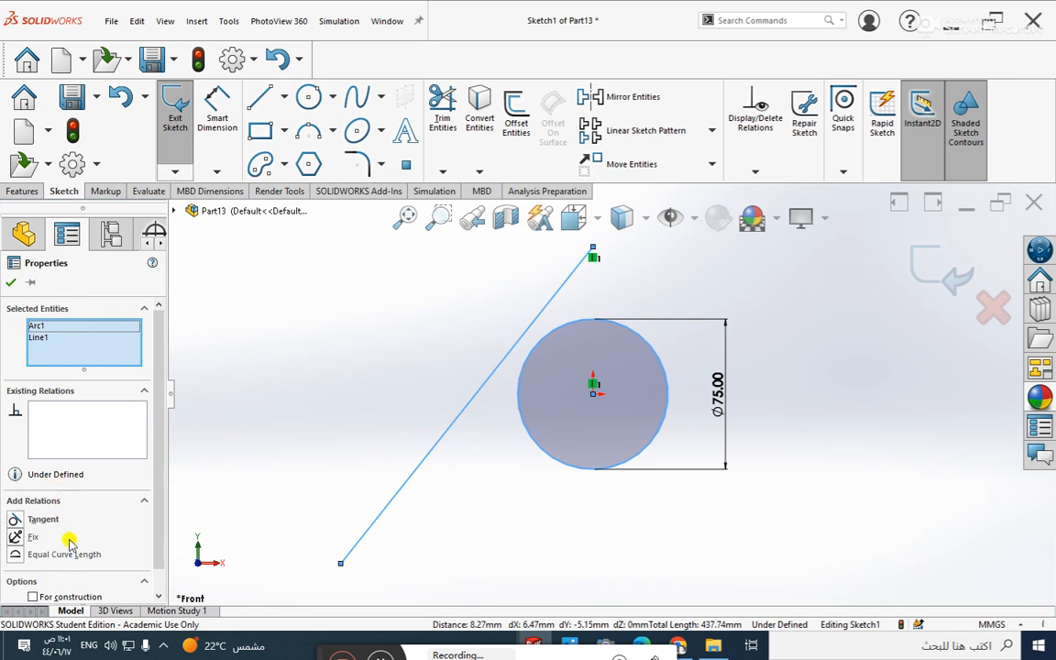
left_click(755, 171)
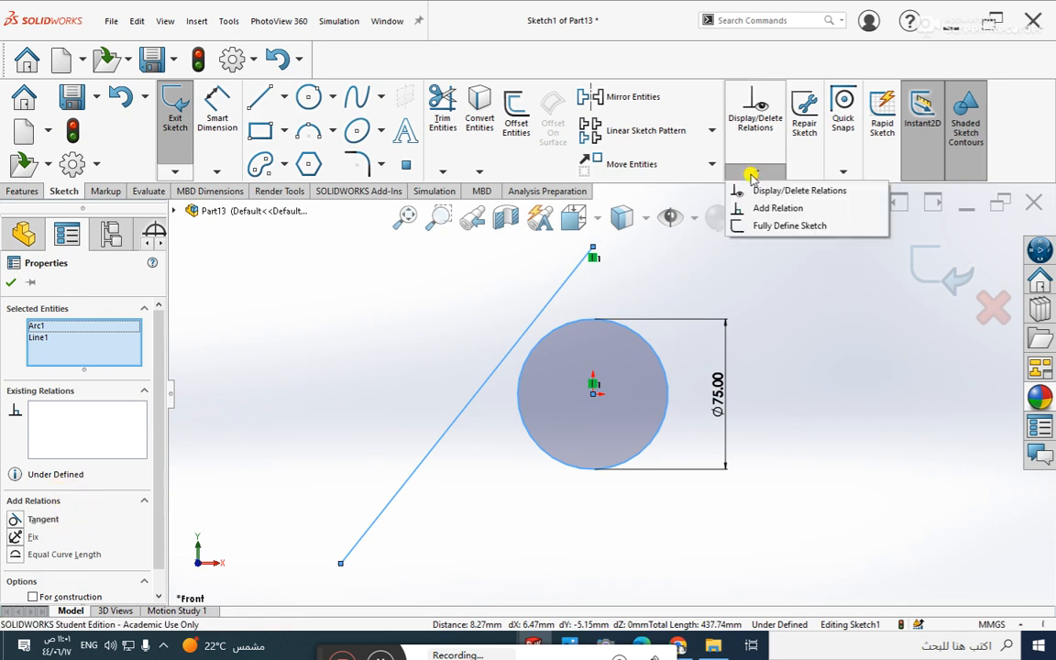
left_click(264, 490)
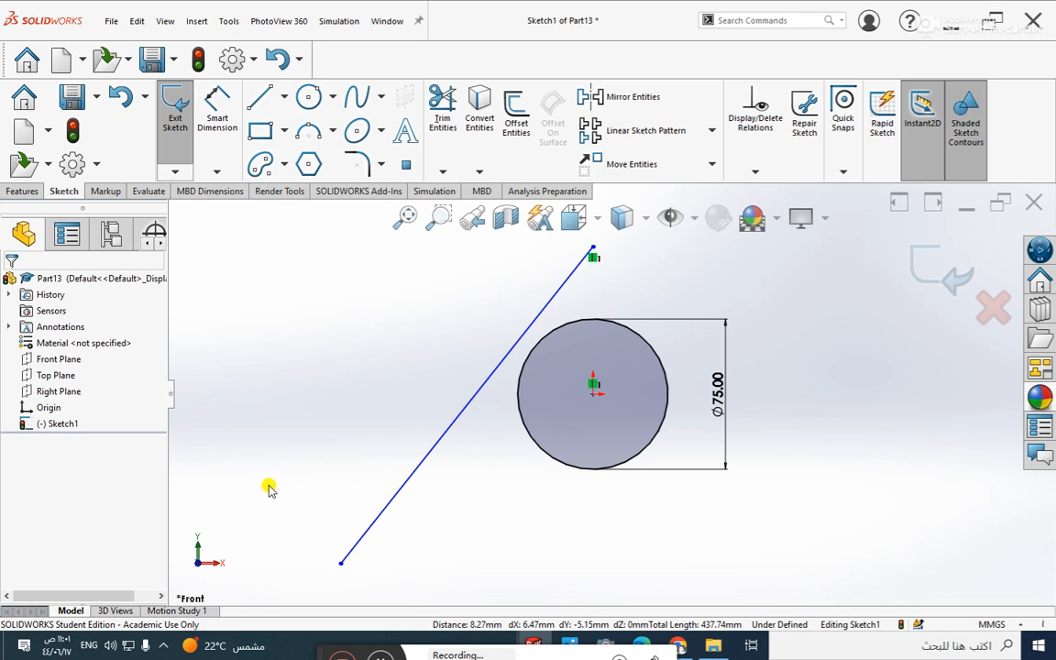
Apply a tangent relation between the angled line and the 75 mm circle.
left_click(467, 402)
left_click(518, 388)
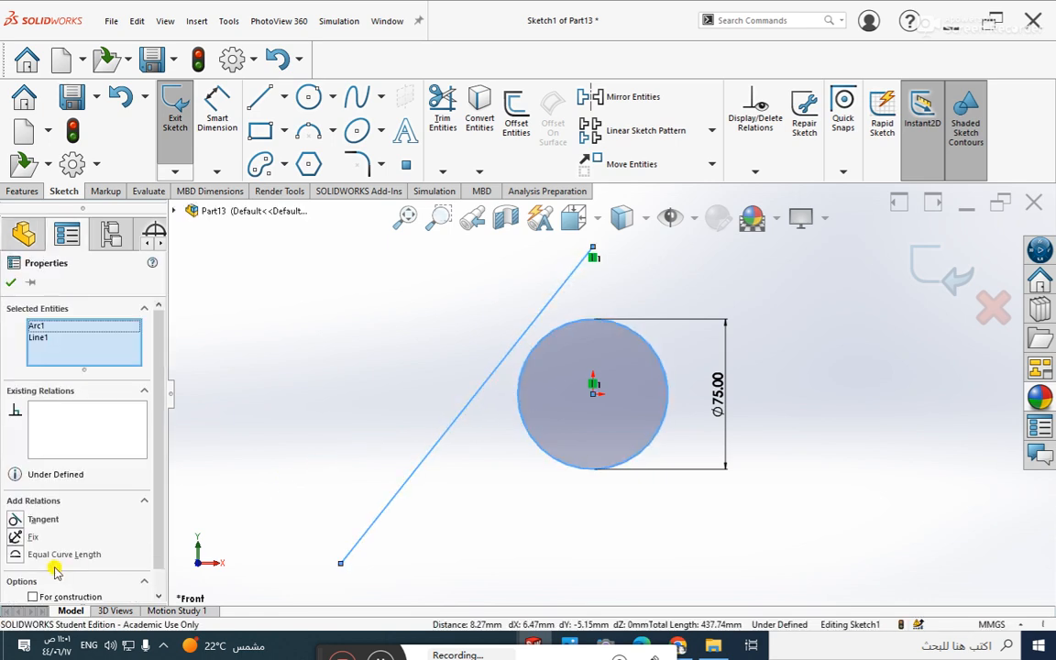
left_click(18, 522)
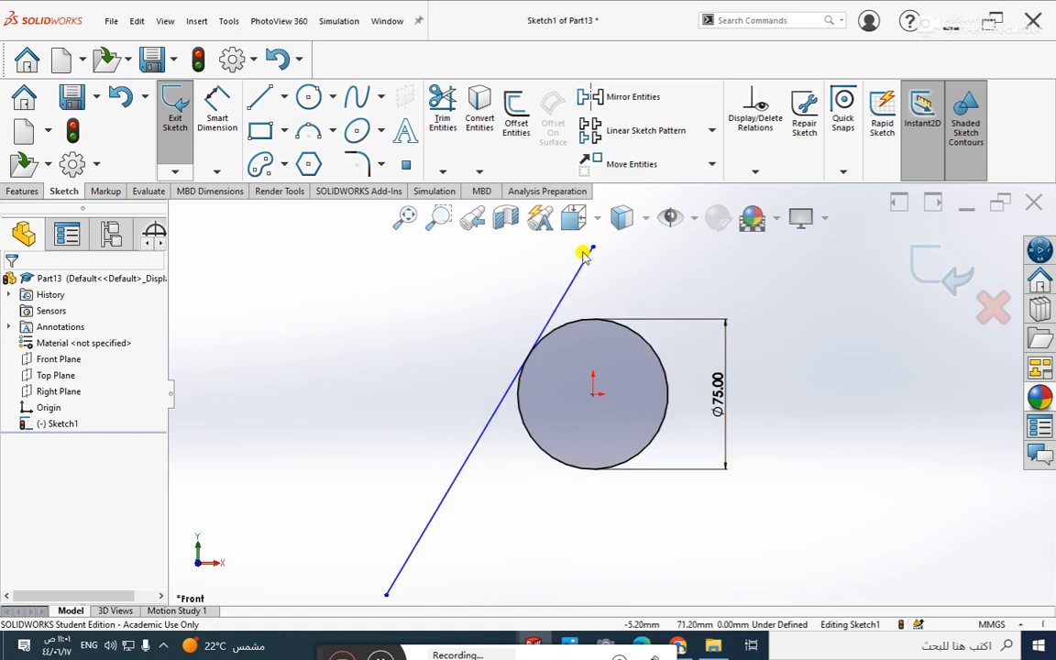
Trim away the upper part of the angled line beyond its tangent point on the circle with Trim to closest.
left_click(443, 124)
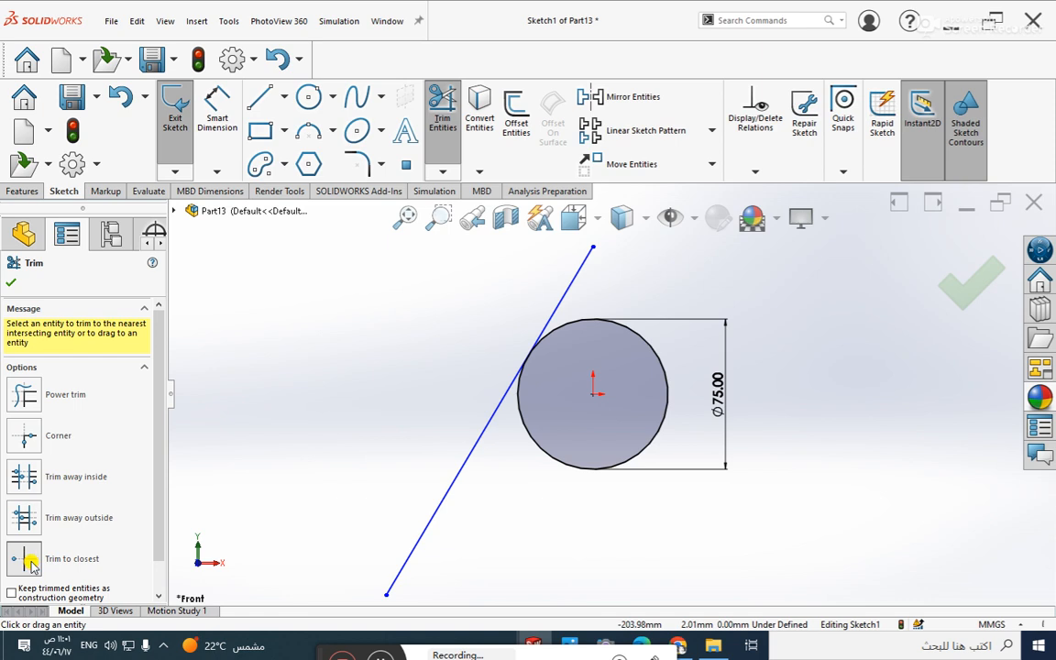
left_click(569, 290)
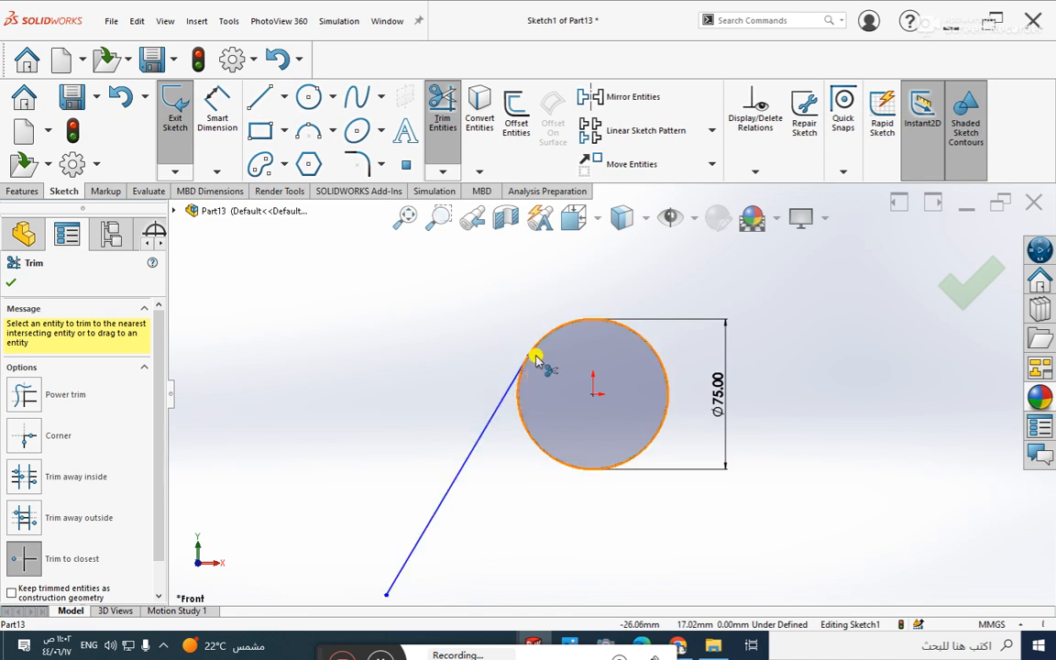
left_click(11, 283)
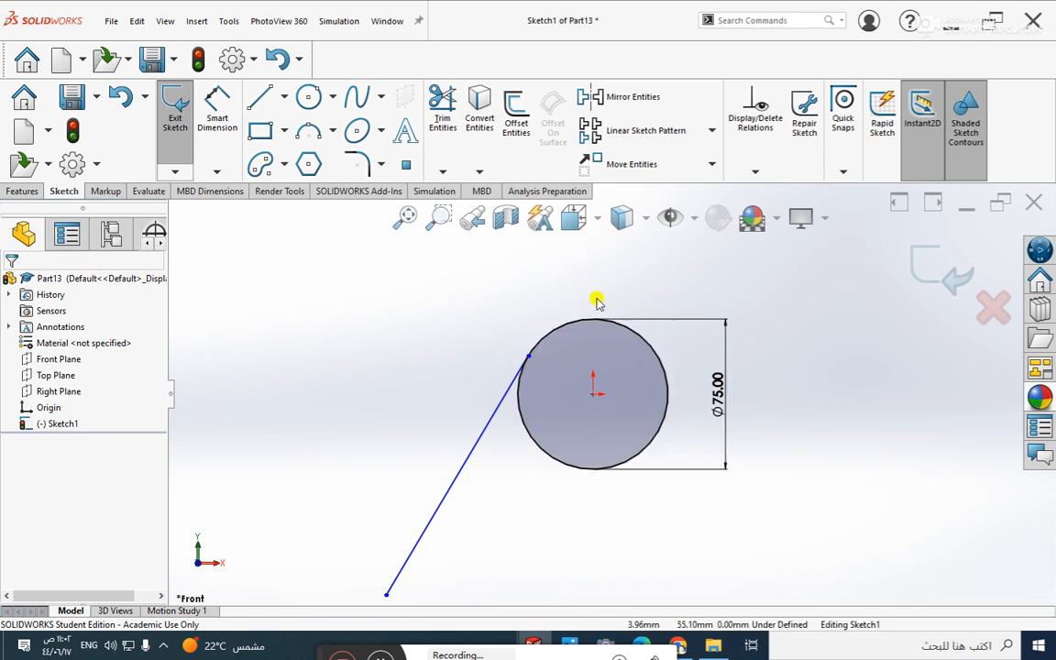
left_click(442, 109)
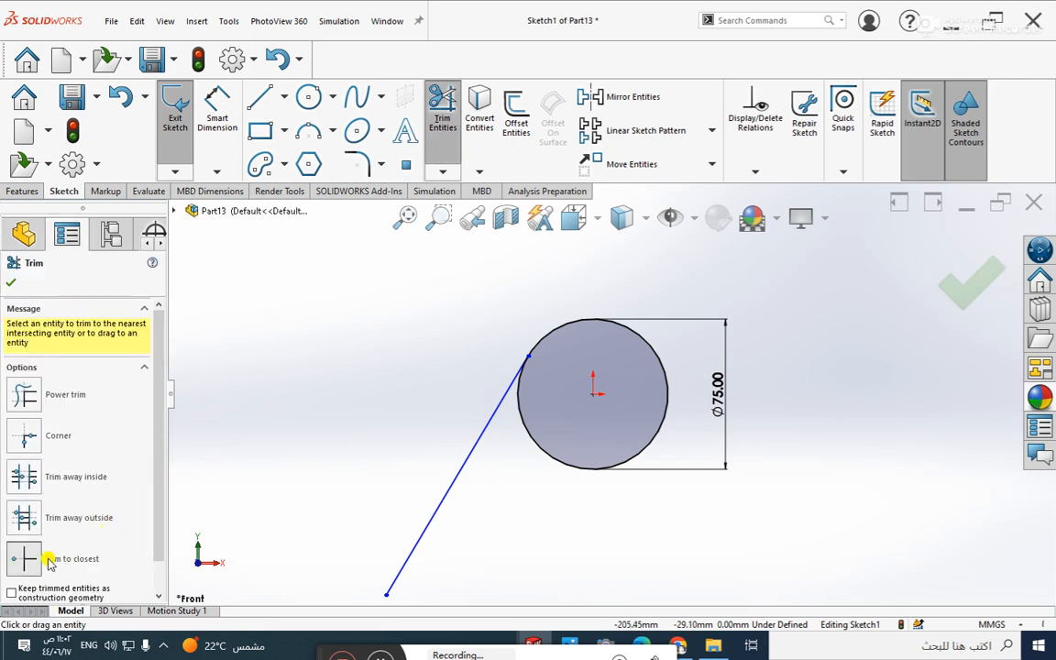
key("Escape")
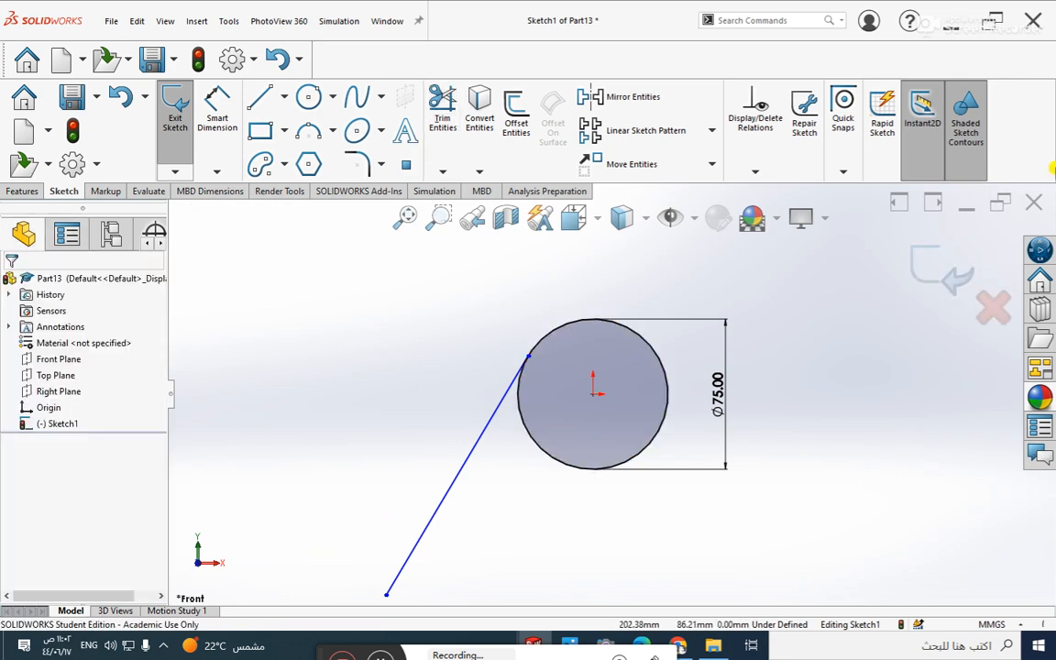
Close Part13, Part14 and Part15 without saving their changes.
left_click(1032, 203)
left_click(569, 339)
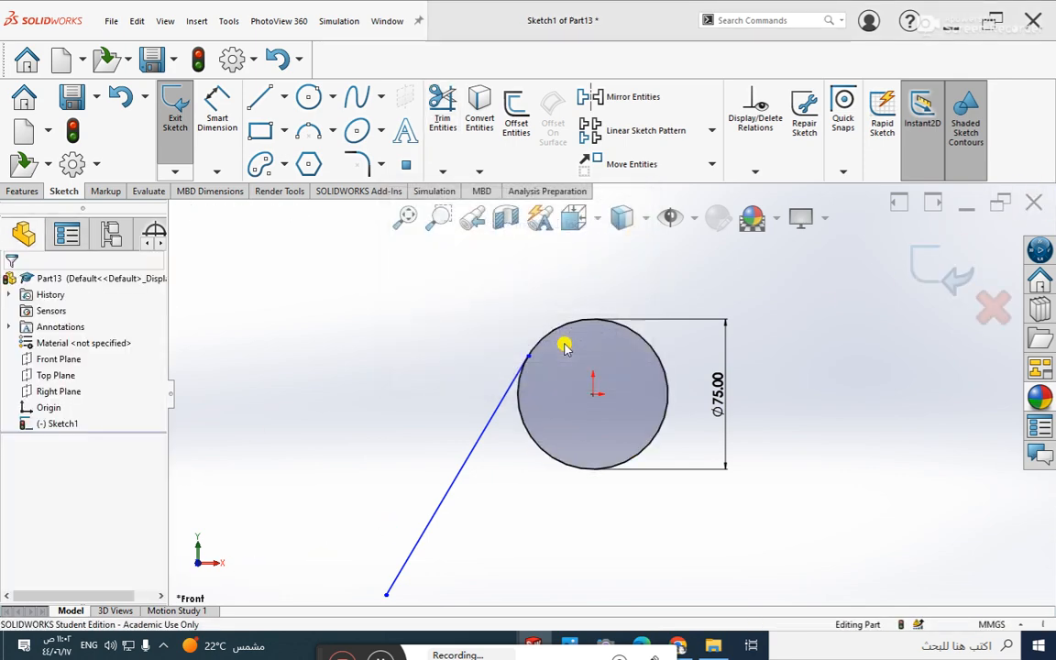
left_click(1030, 205)
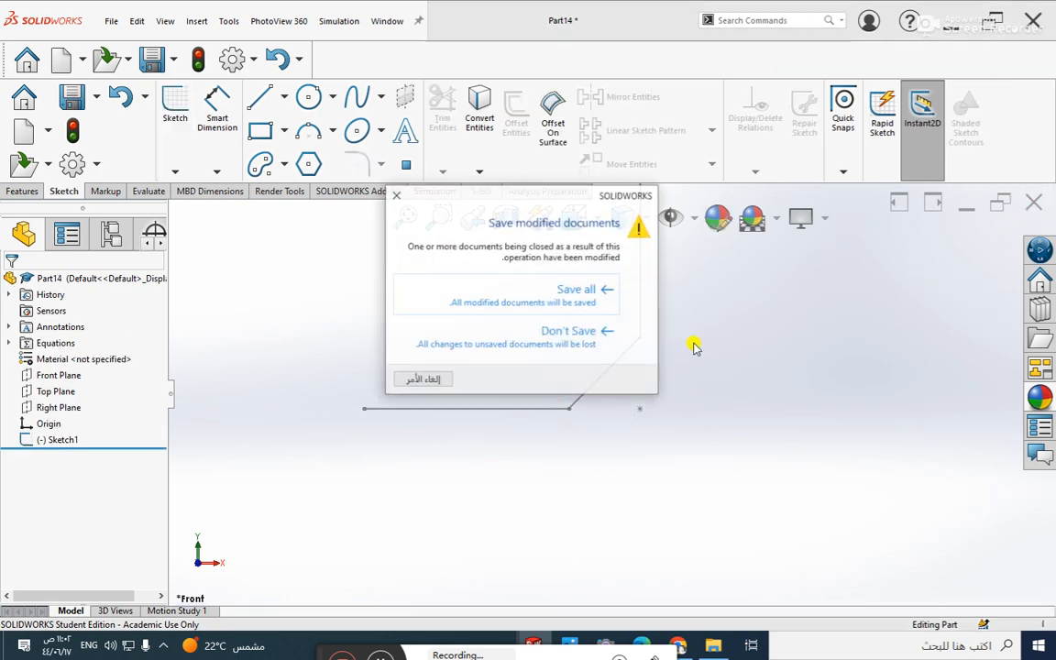
left_click(578, 339)
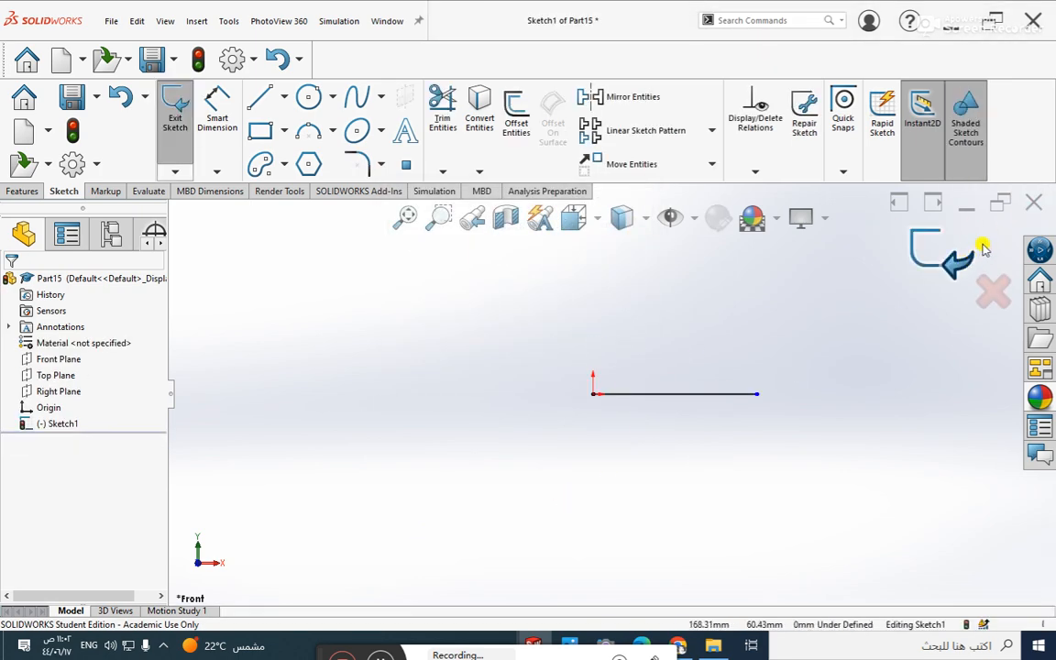
left_click(1033, 205)
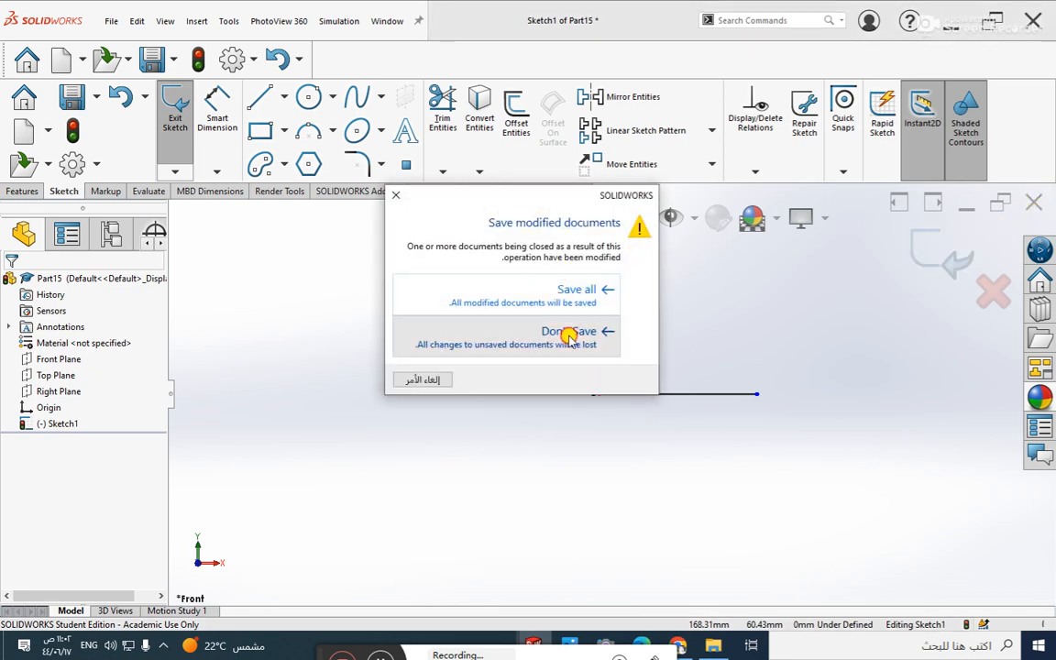
left_click(568, 339)
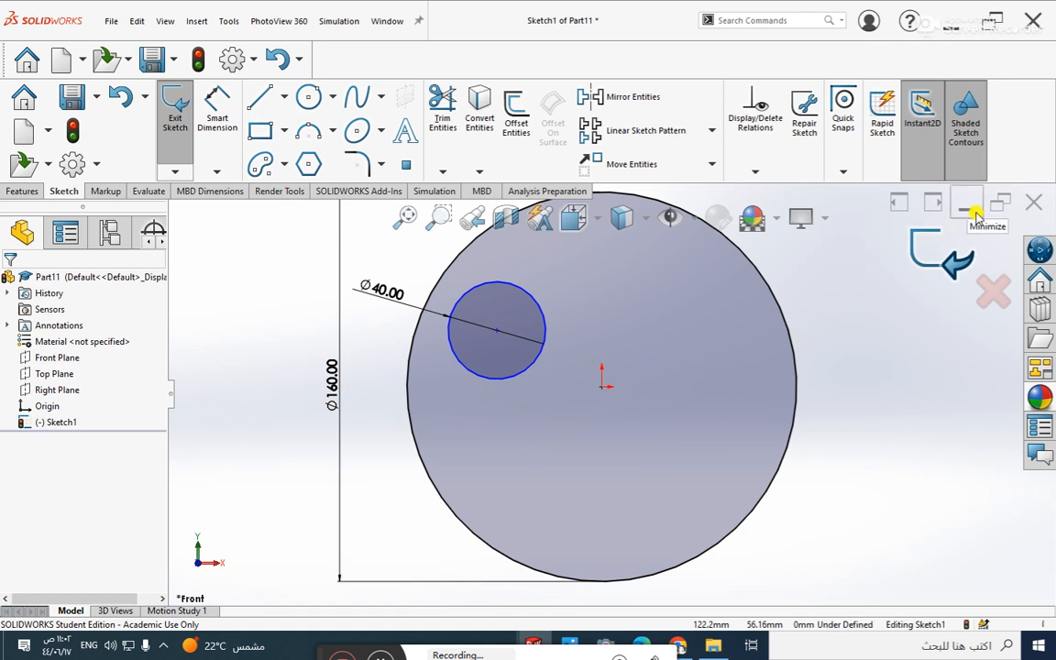
Apply a concentric relation between the 40 mm circle and the origin in Part11, then undo it.
key("f")
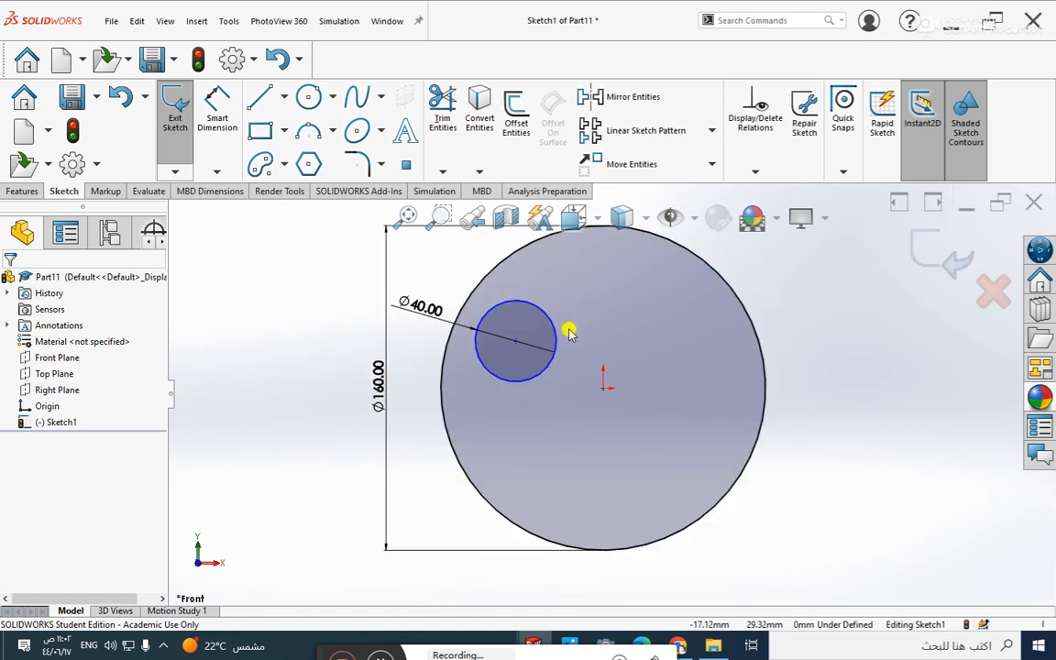
left_click(551, 334)
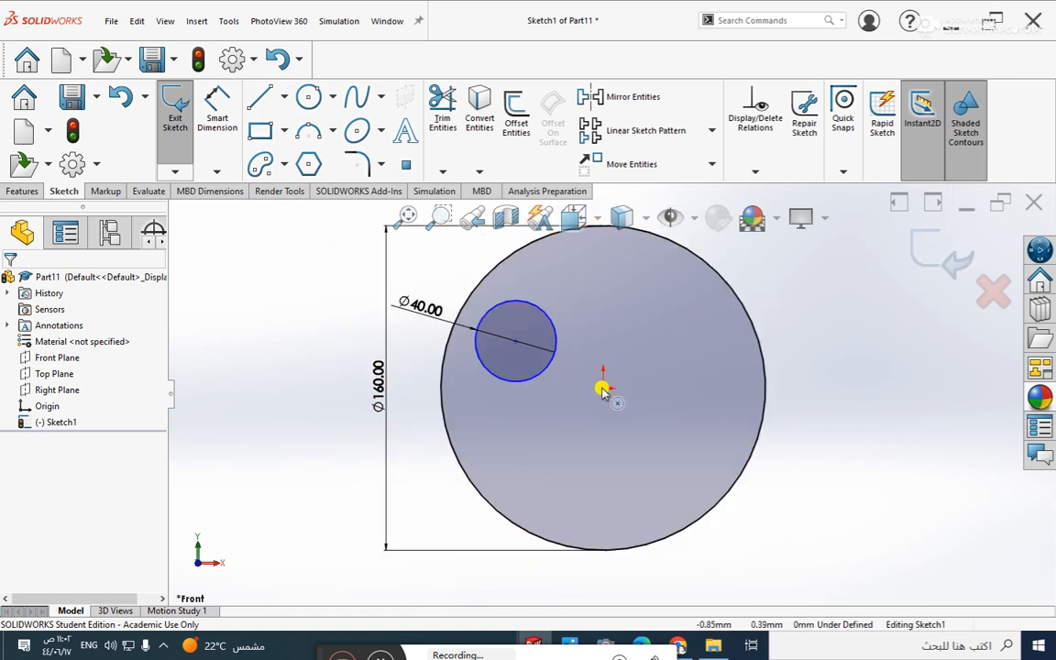
left_click(556, 331)
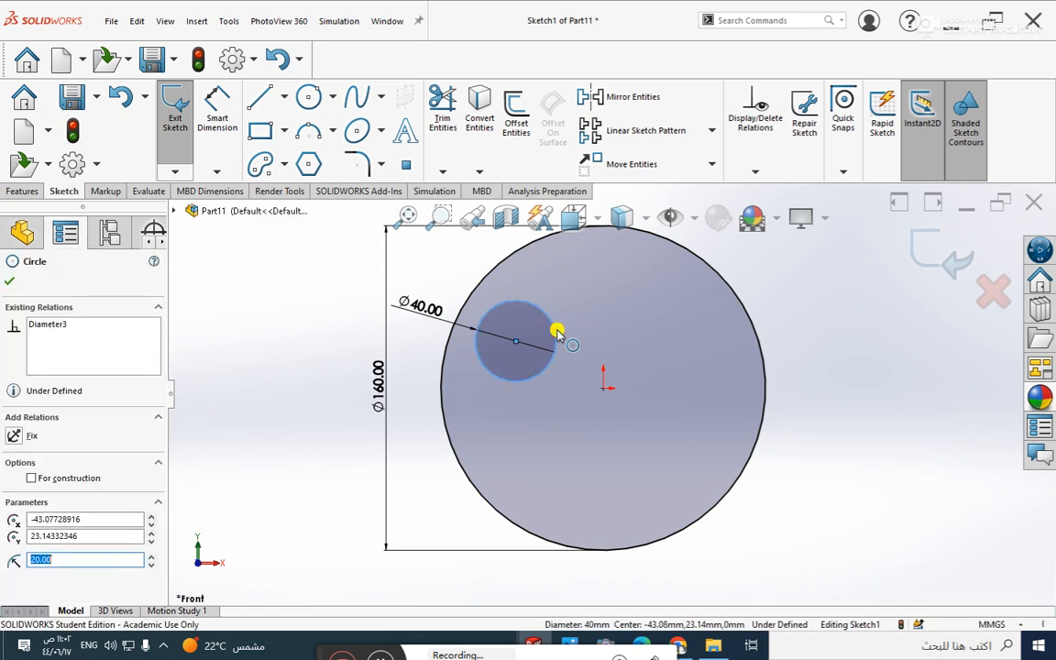
left_click(603, 391, "ctrl")
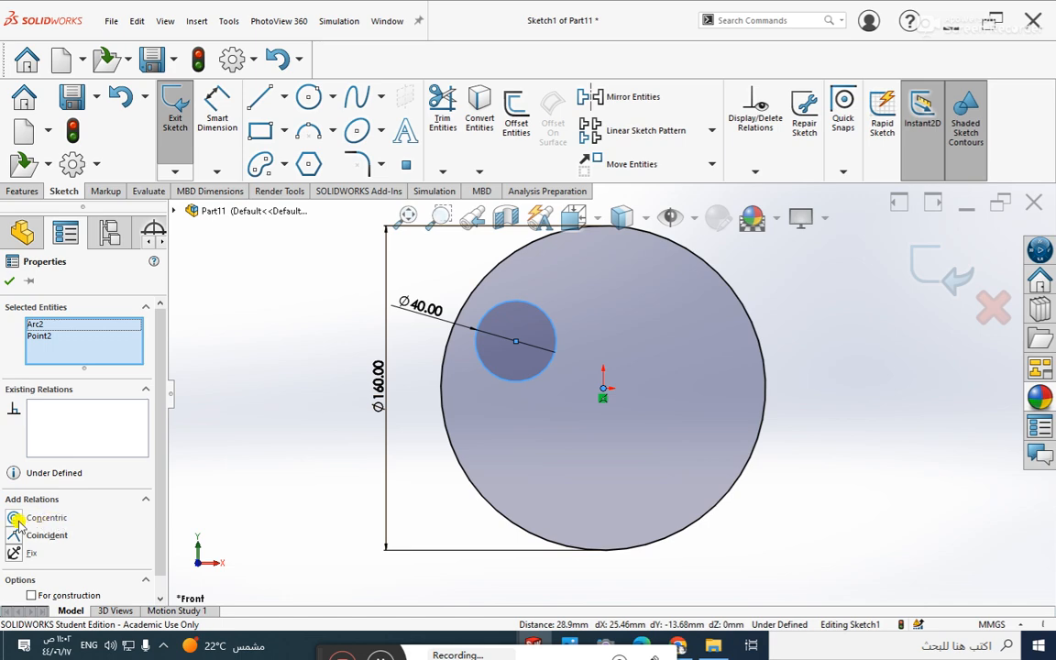
left_click(14, 518)
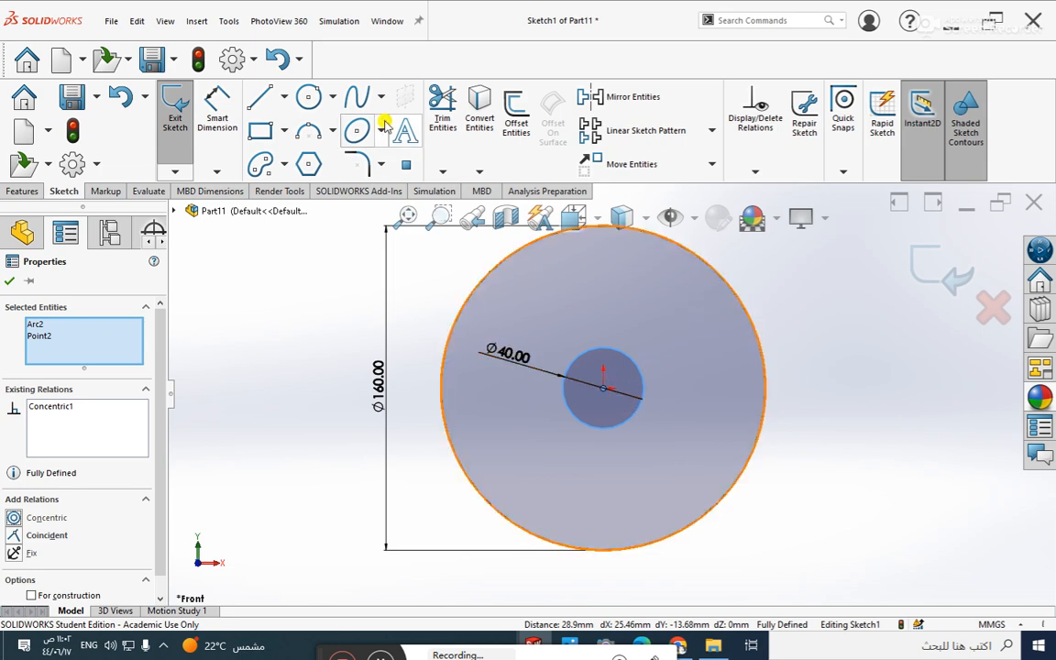
left_click(278, 59)
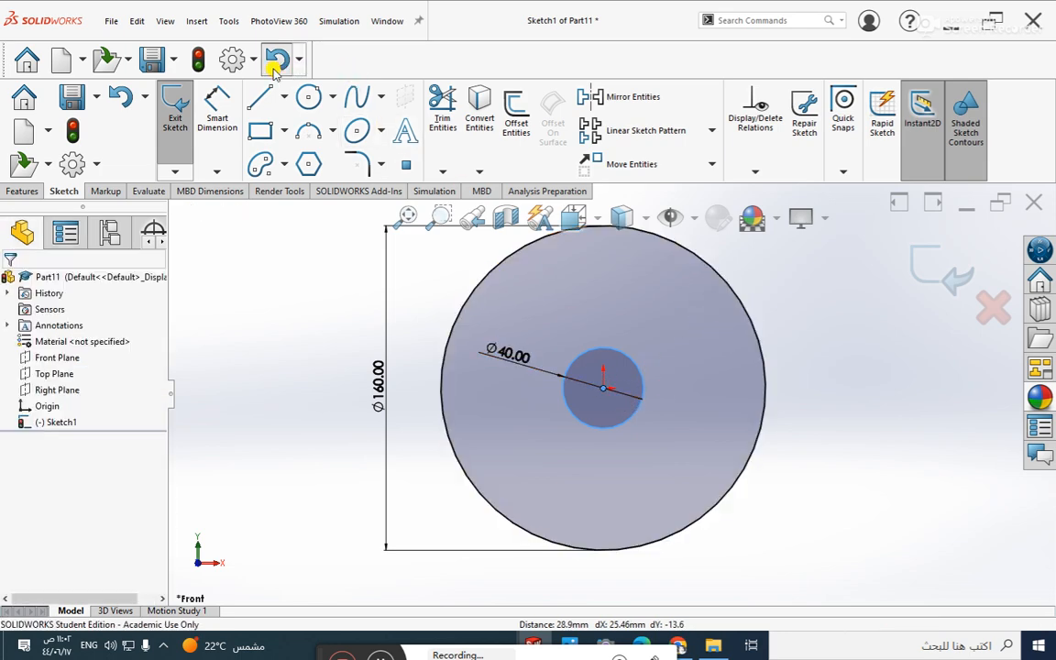
left_click(353, 354)
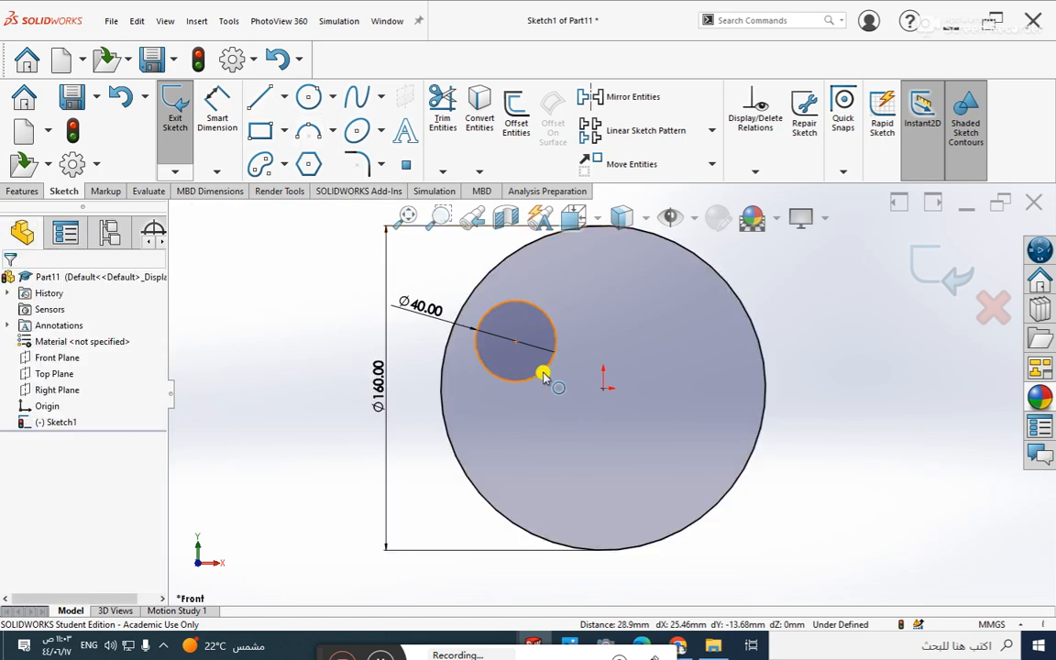
Apply a coincident relation between the 40 mm circle's edge and the center point of the 160 mm circle.
left_click(543, 376)
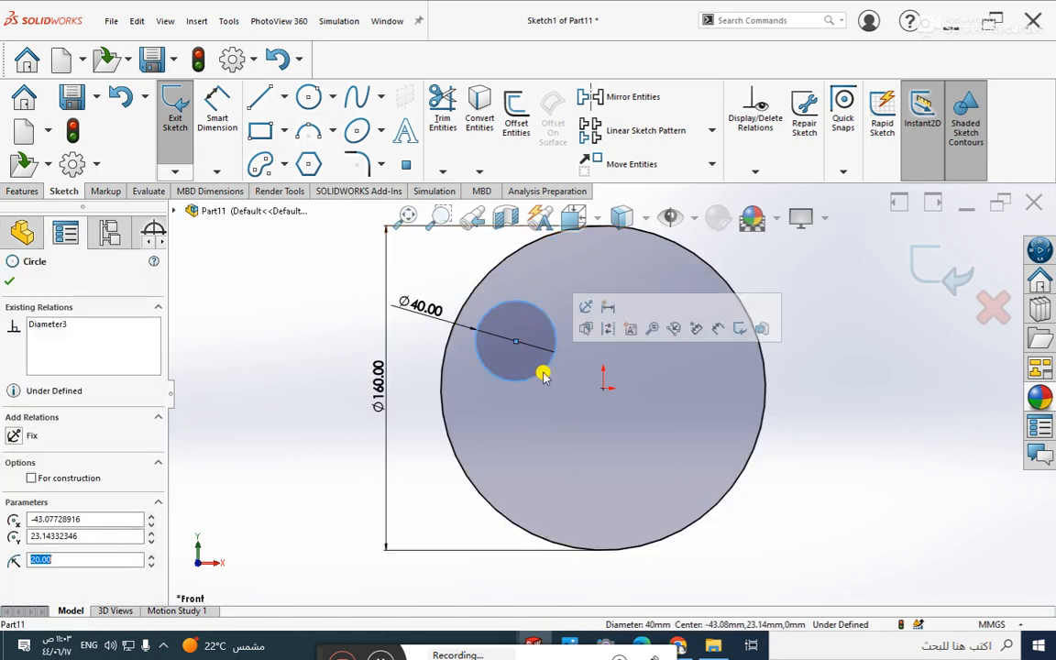
left_click(603, 391, "ctrl")
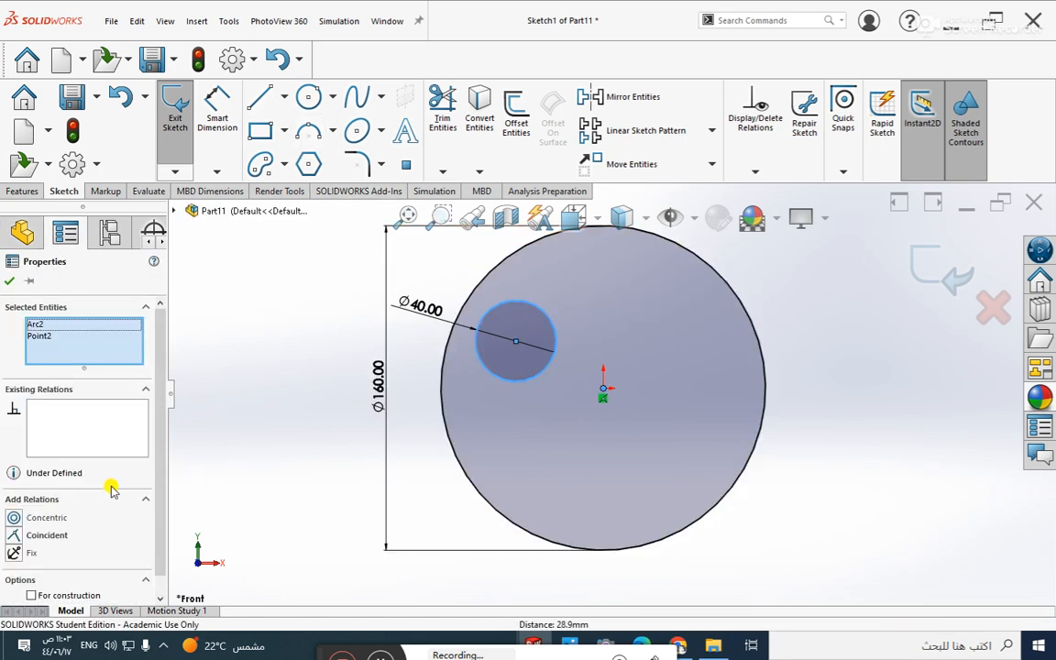
left_click(15, 537)
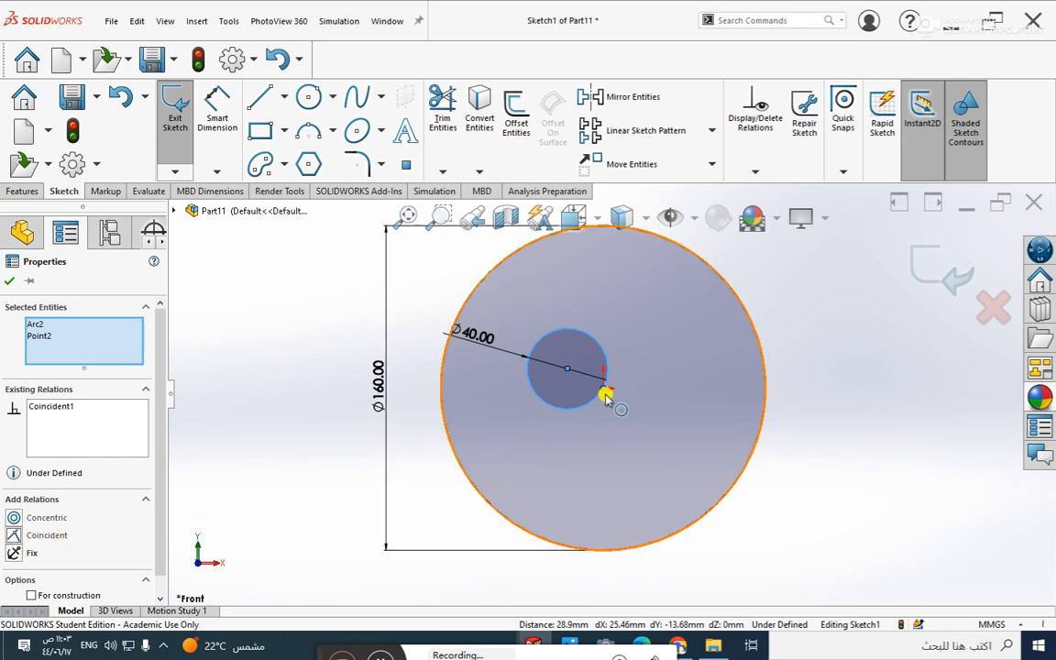
scroll(606, 371, "down", 1)
scroll(605, 371, "up", 1)
scroll(603, 416, "down", 1)
scroll(603, 416, "up", 1)
scroll(608, 383, "down", 2)
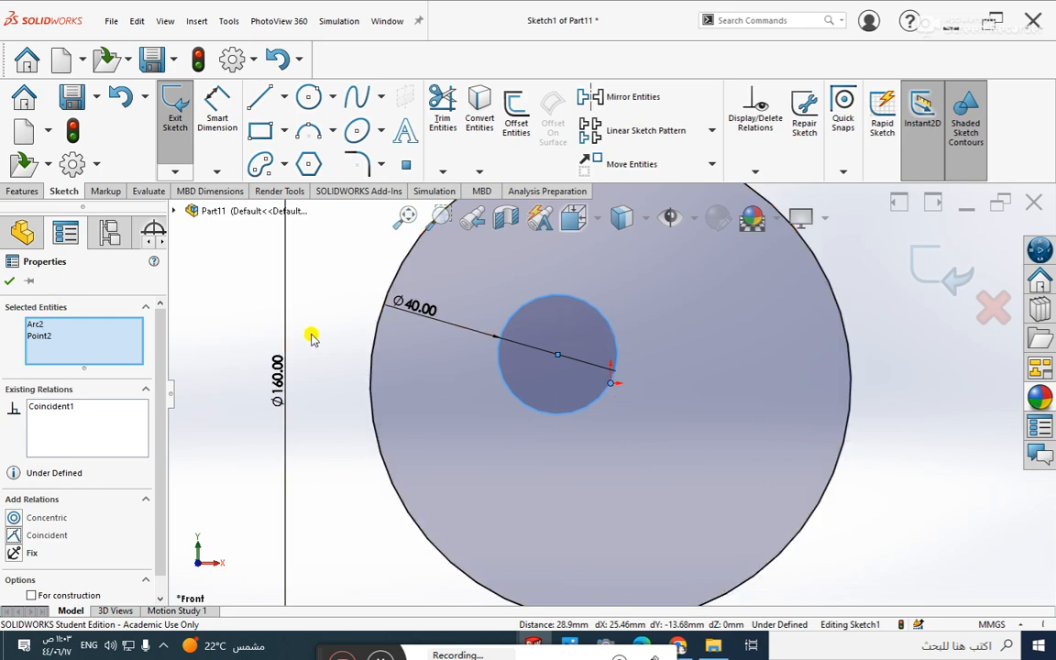
left_click(550, 490)
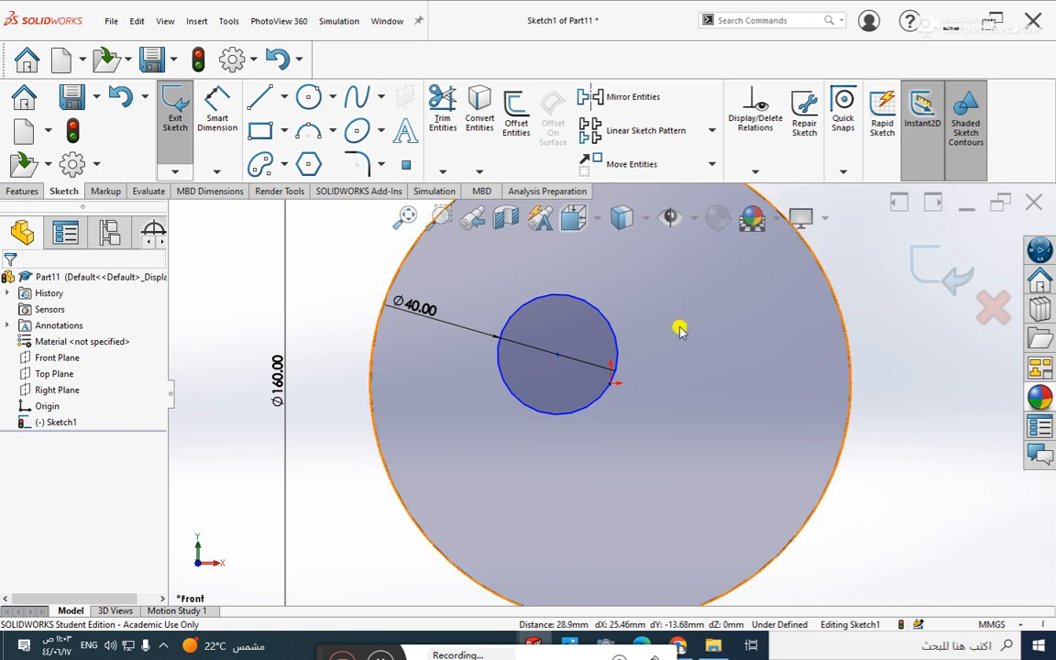
Minimize Part11, bring up the Part12 sketch and select its two angled lines to examine the relation between them.
left_click(964, 212)
left_click(964, 209)
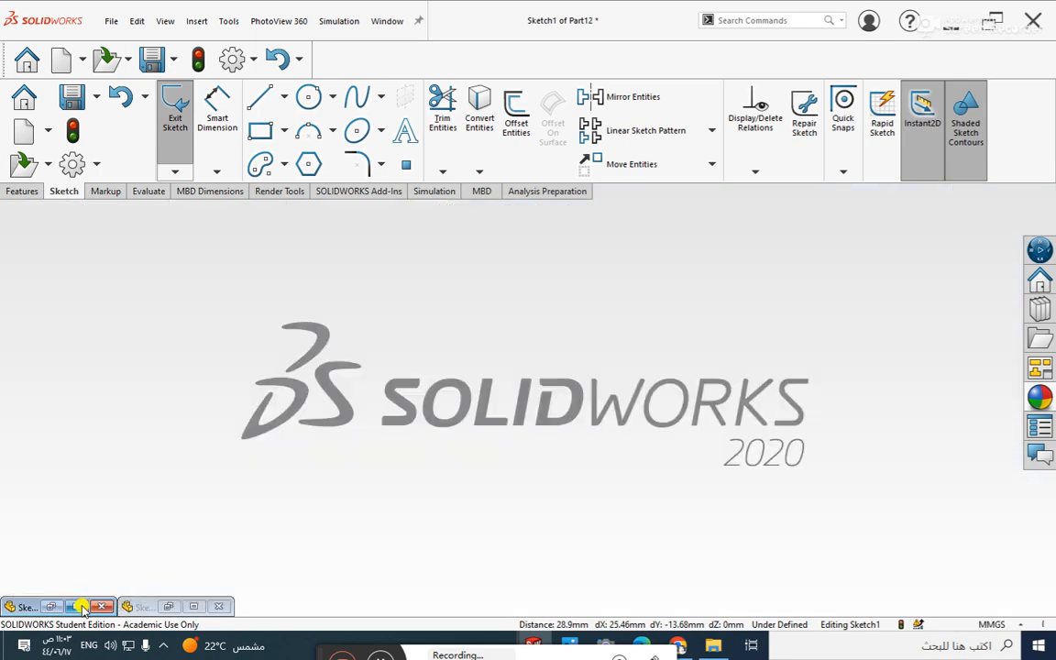
left_click(81, 606)
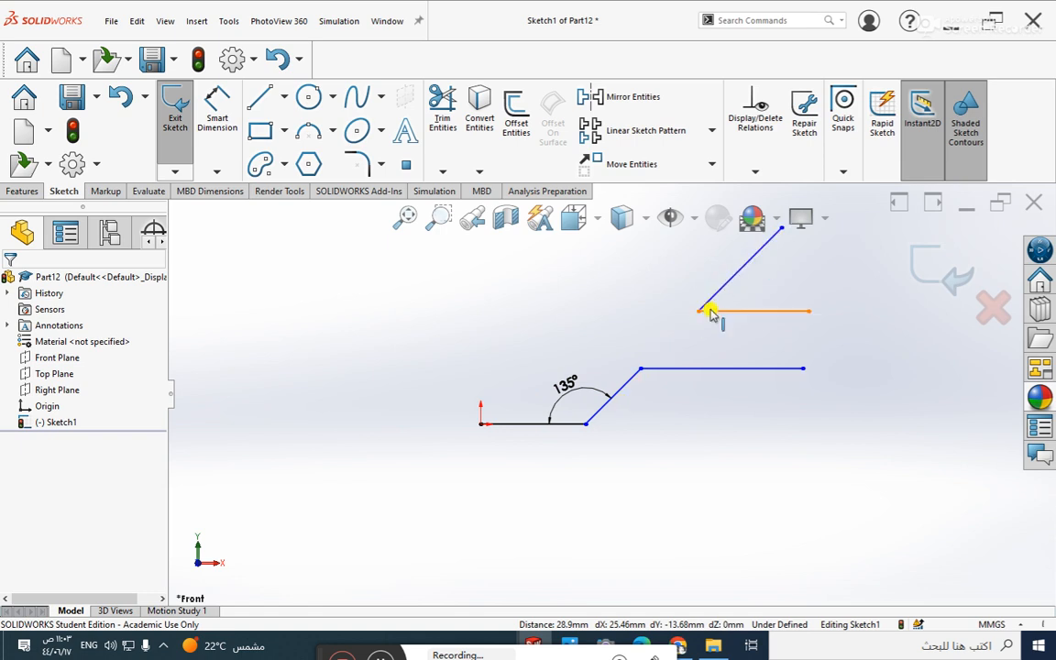
left_click(632, 379)
left_click(711, 302, "ctrl")
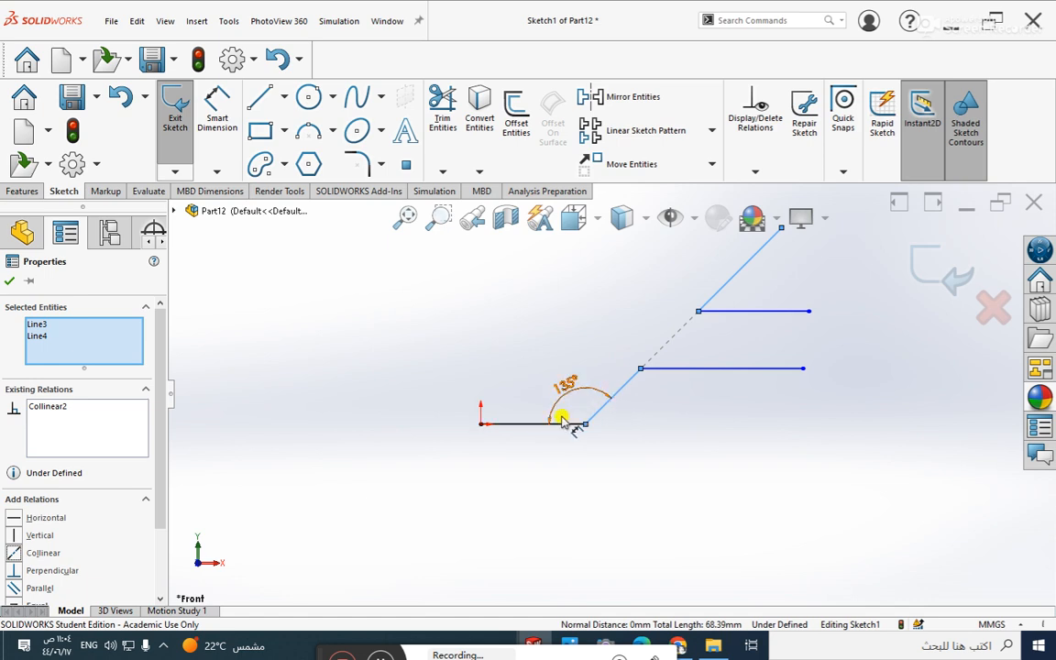
Apply a parallel relation between the two horizontal lines that extend from the angled segments in the Part12 sketch.
left_click(9, 282)
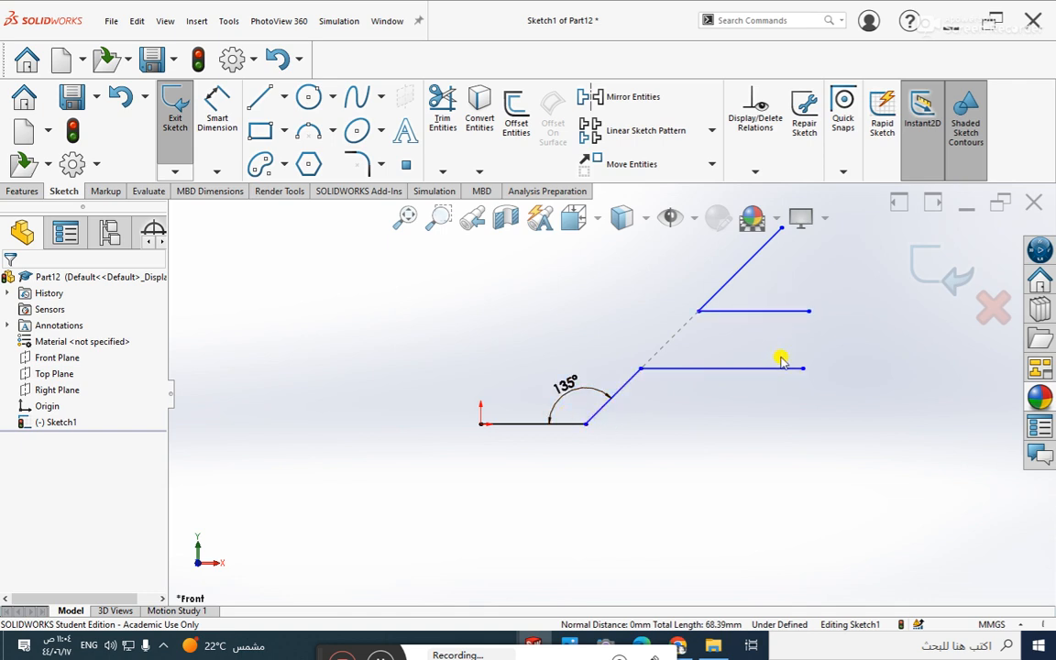
left_click(794, 311)
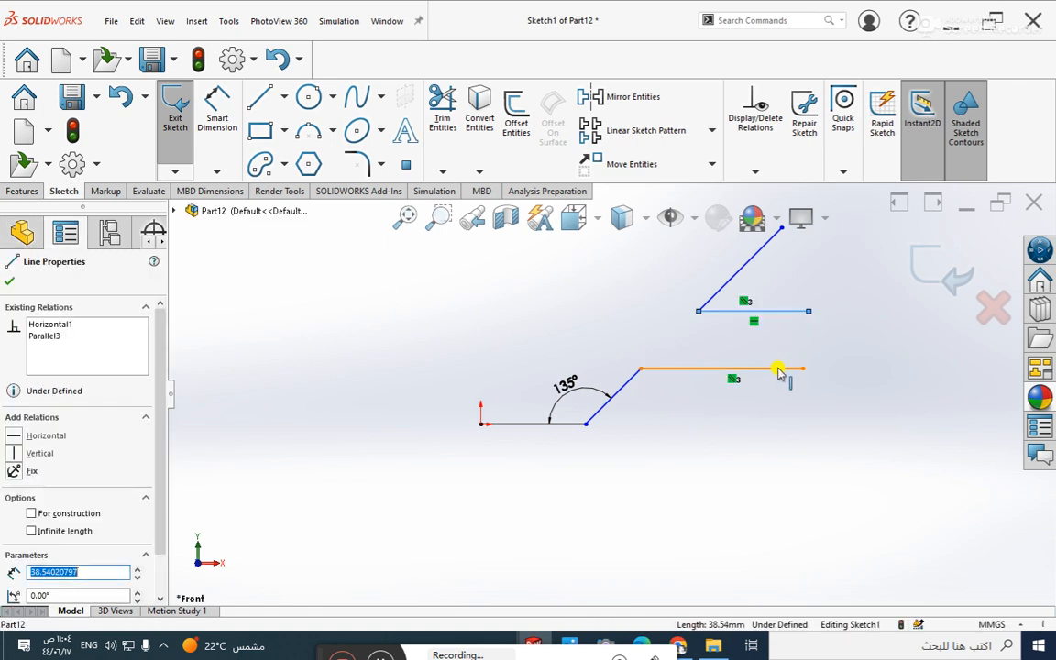
left_click(778, 370, "ctrl")
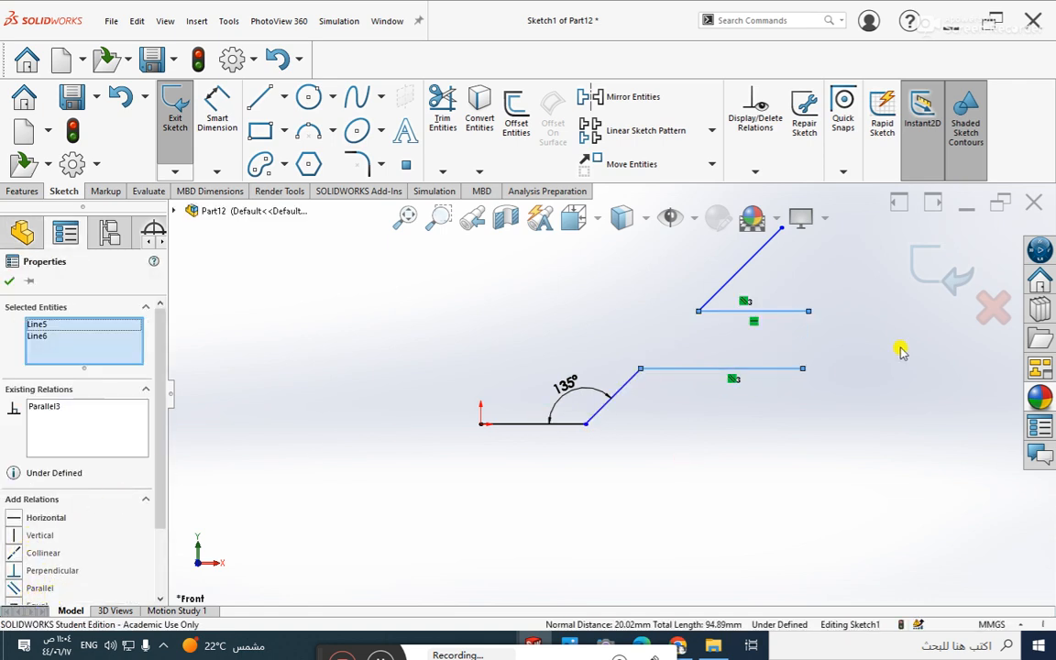
left_click(16, 589)
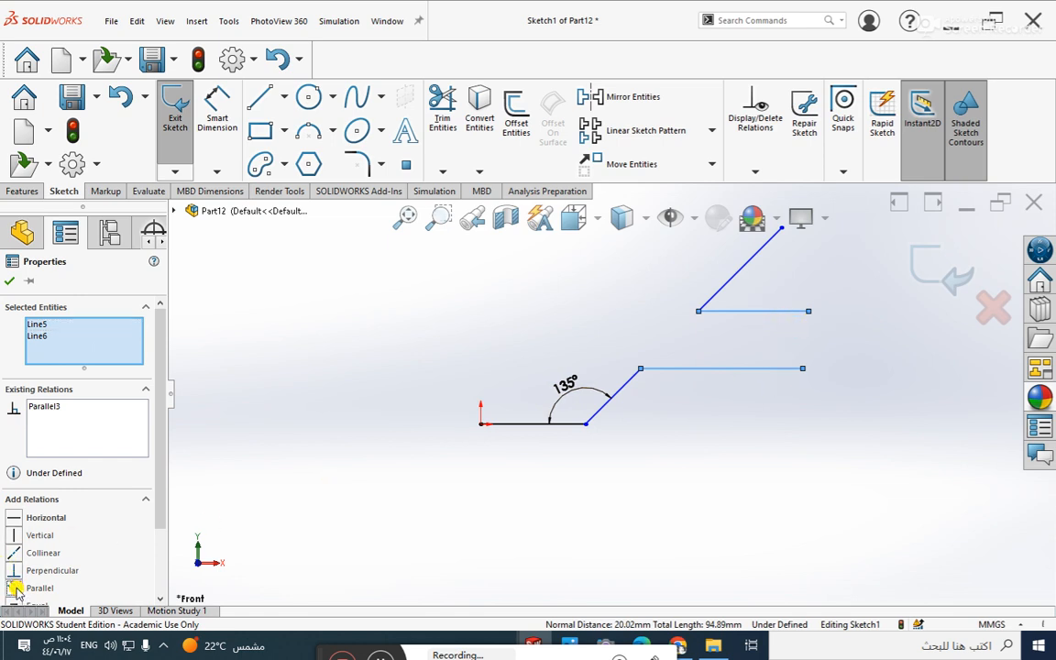
left_click(10, 280)
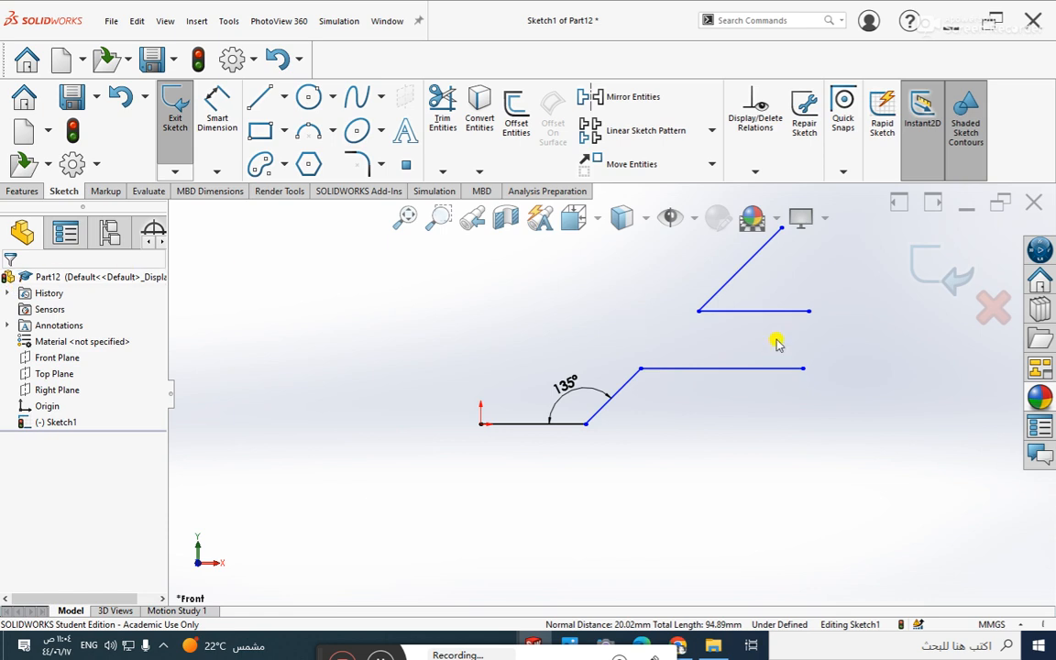
Examine the existing relations of the upper horizontal line and the upper angled line, one after the other.
left_click(788, 311)
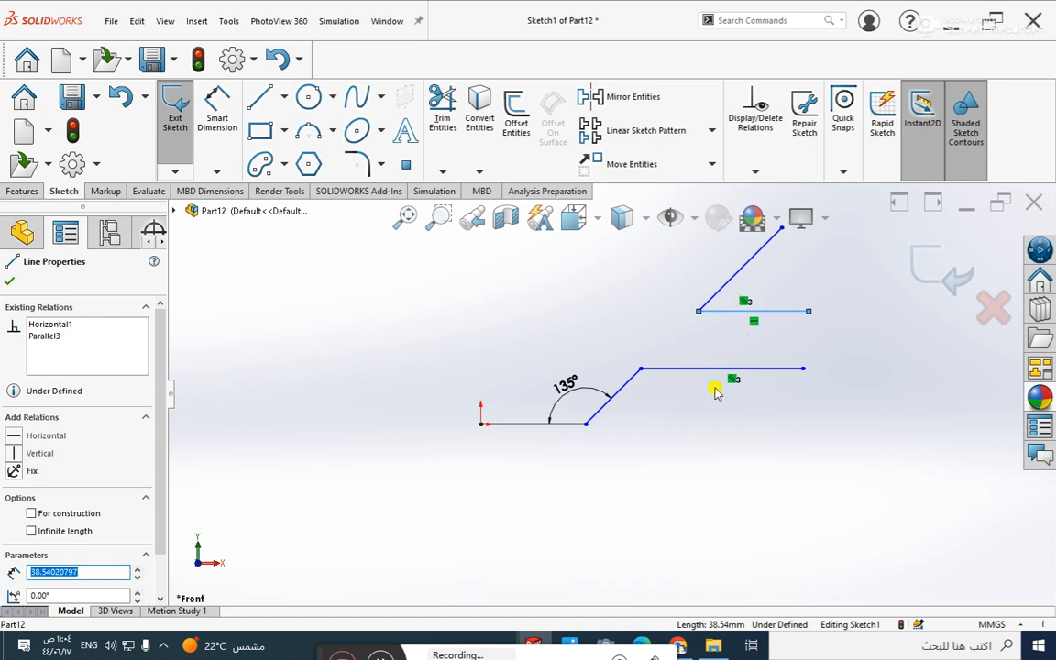
left_click(713, 295)
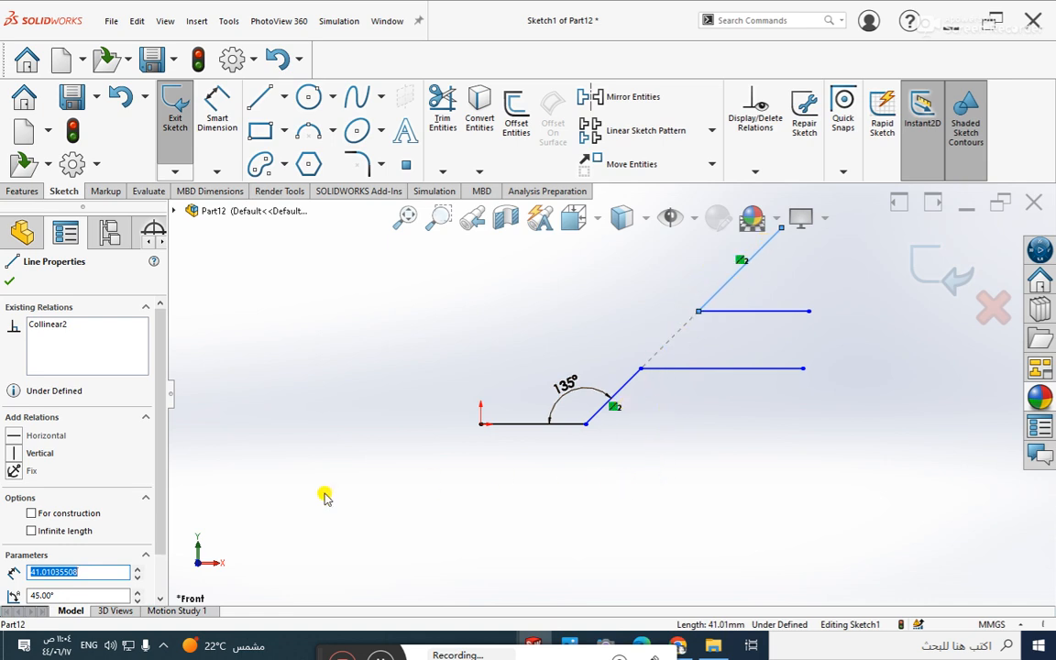
left_click(282, 424)
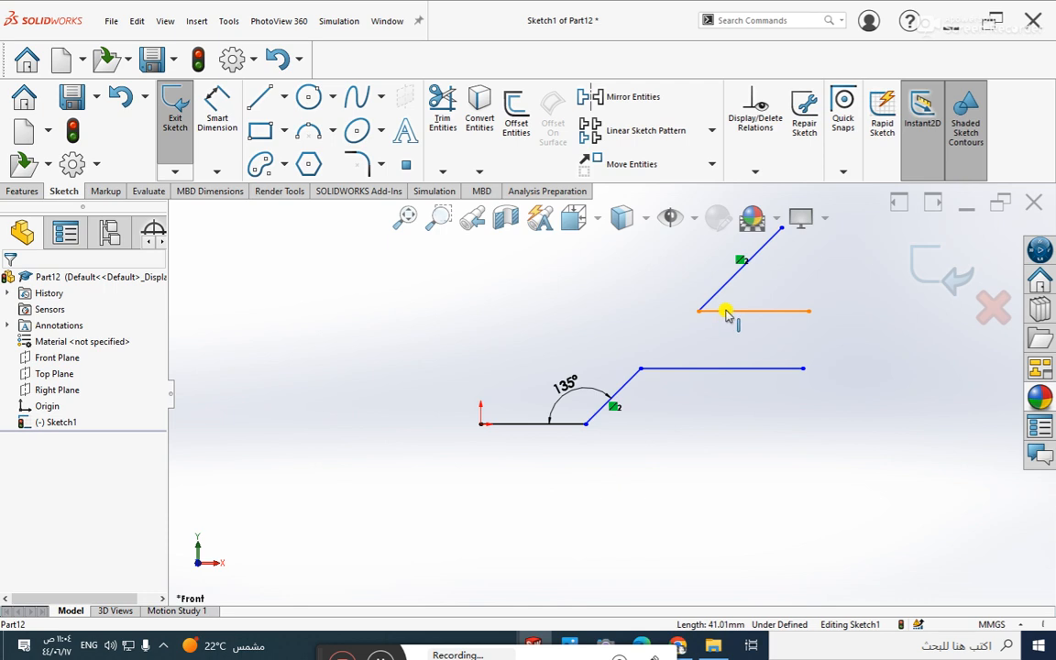